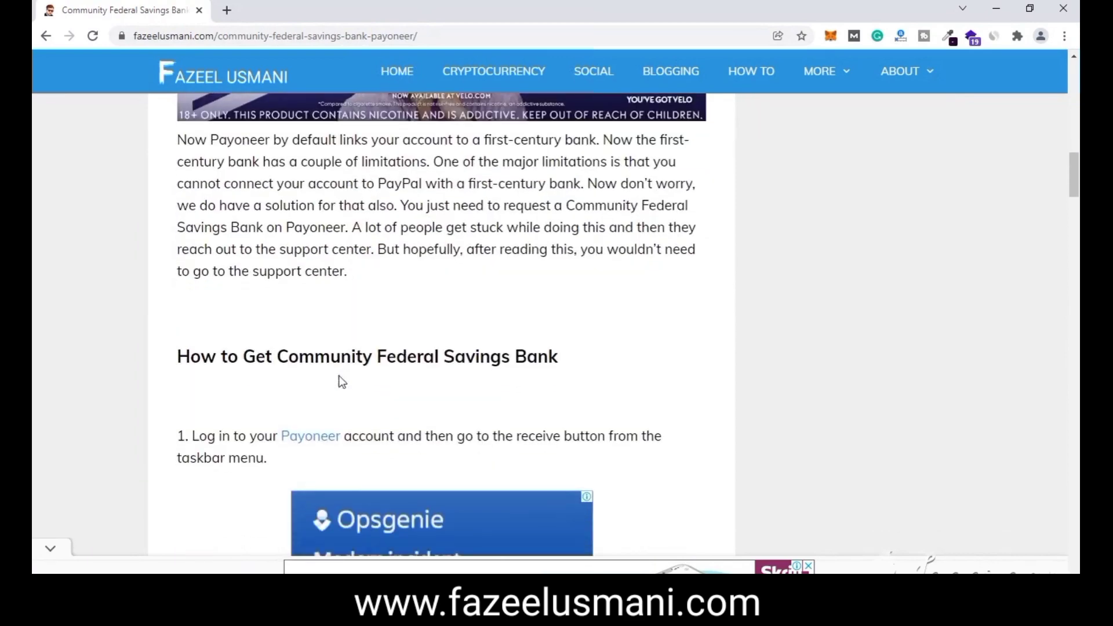
- Google 'paypal dubai', open PayPal's result and continue unsecured past the ESET prompt
scroll(355, 381, "down", 12)
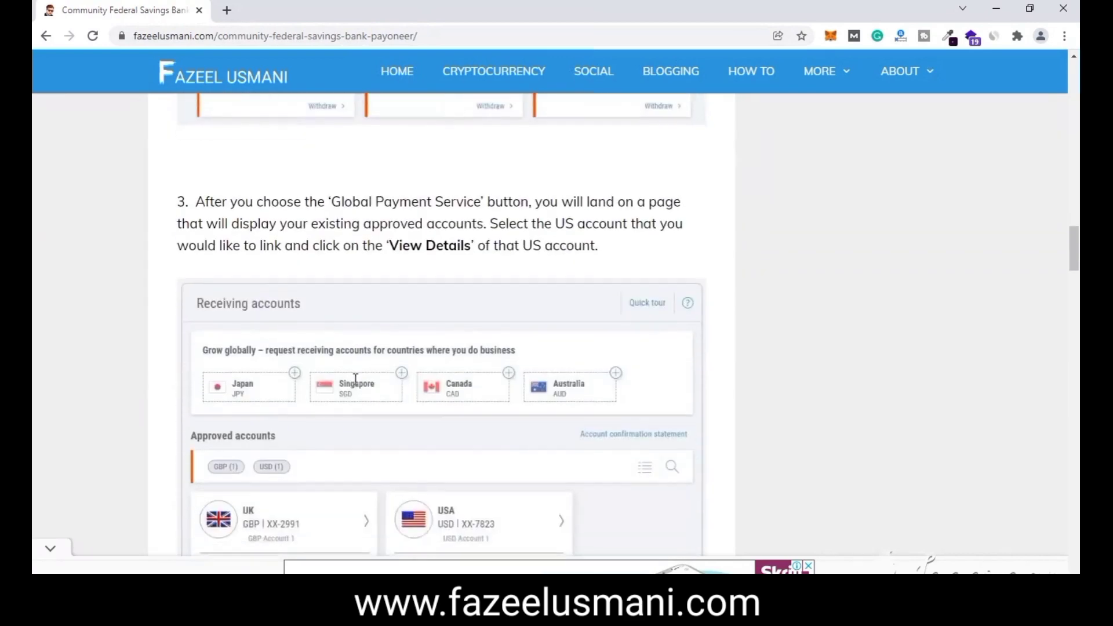
scroll(358, 385, "down", 3)
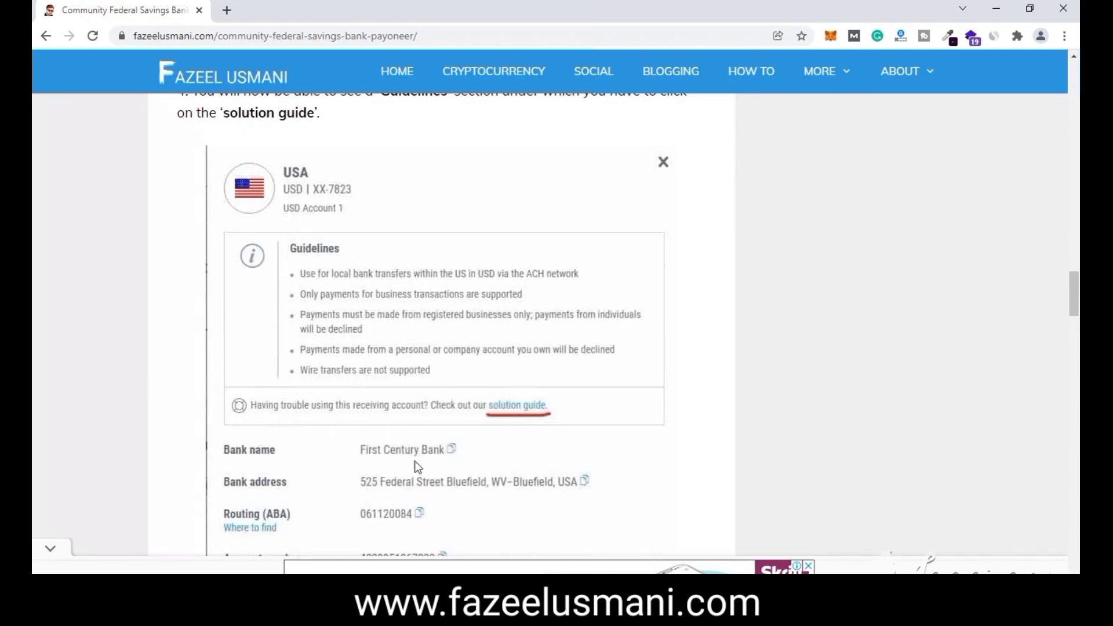
scroll(412, 323, "up", 5)
scroll(411, 326, "down", 4)
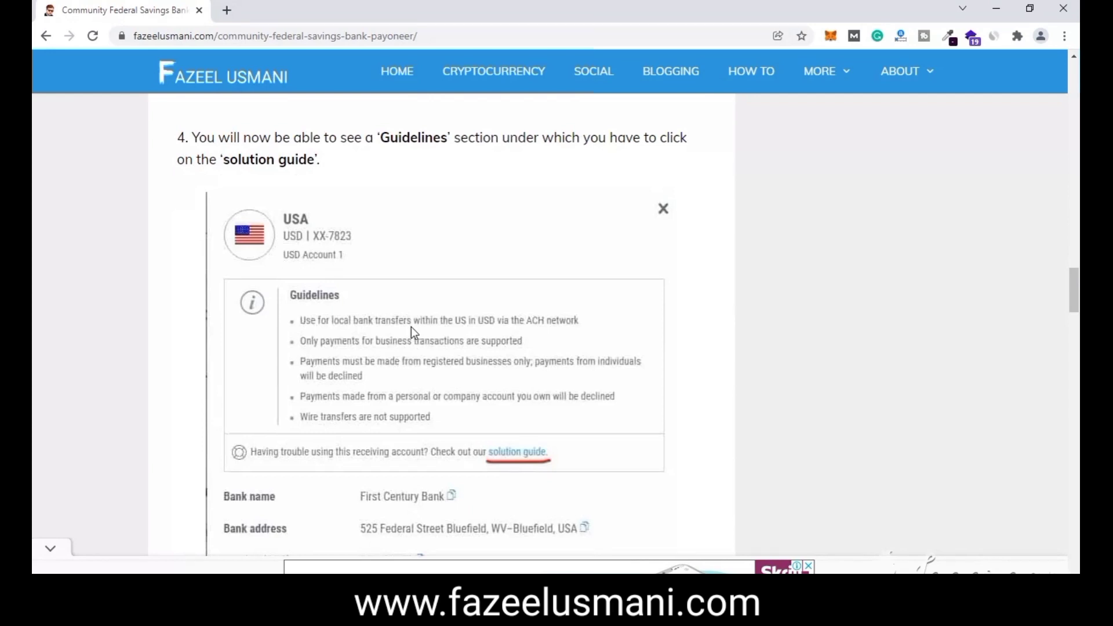
scroll(412, 326, "down", 10)
scroll(456, 400, "up", 7)
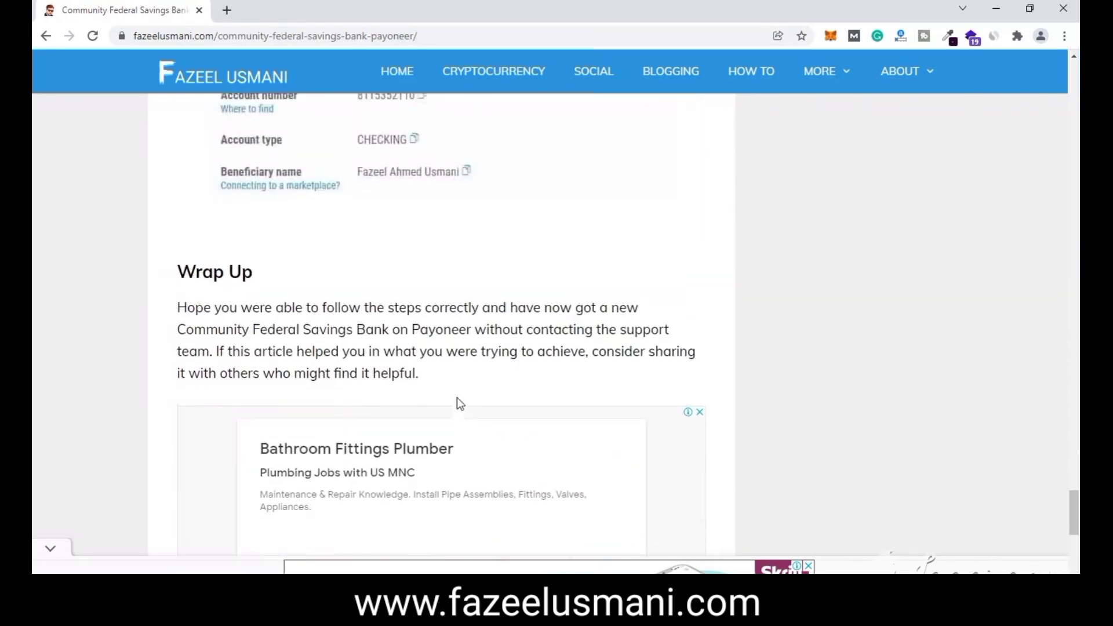
scroll(454, 402, "up", 1)
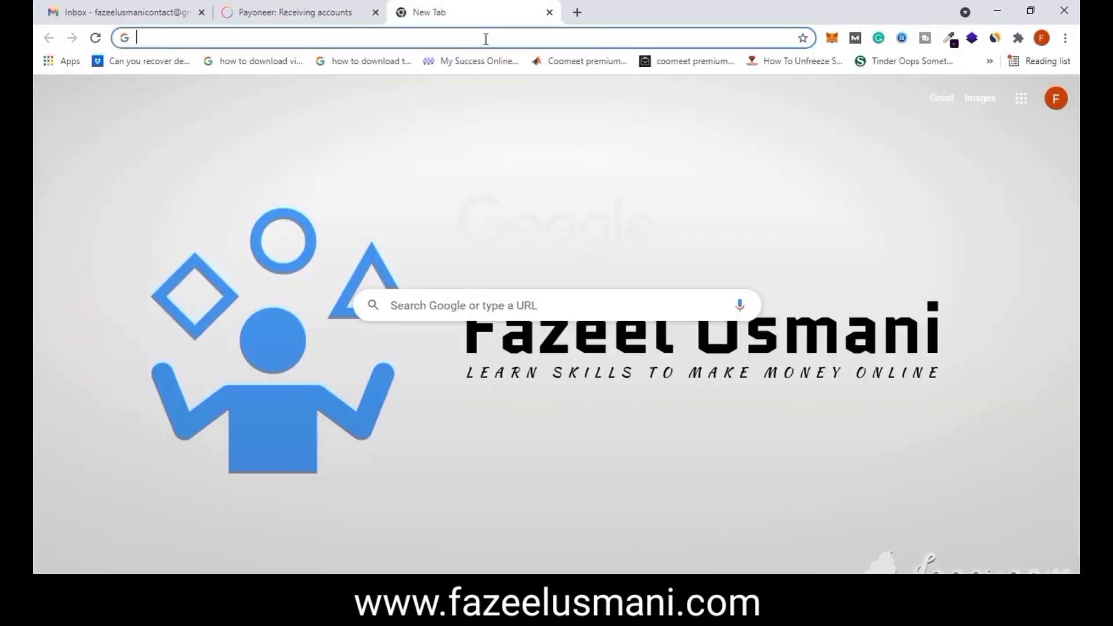
type("p")
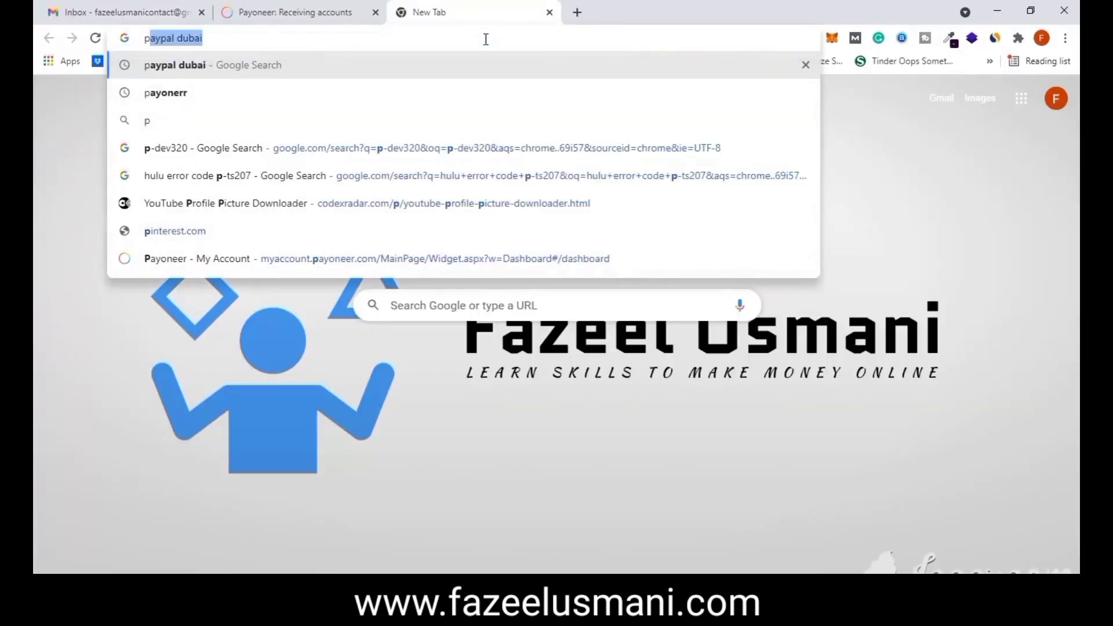
type("ay")
key("Return")
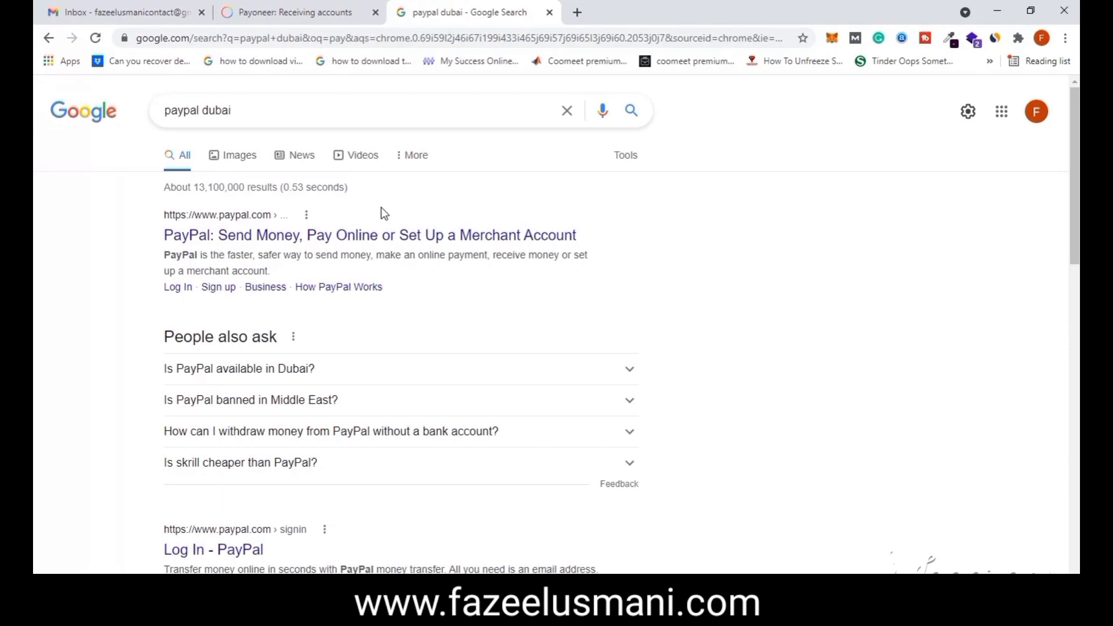
left_click(274, 235)
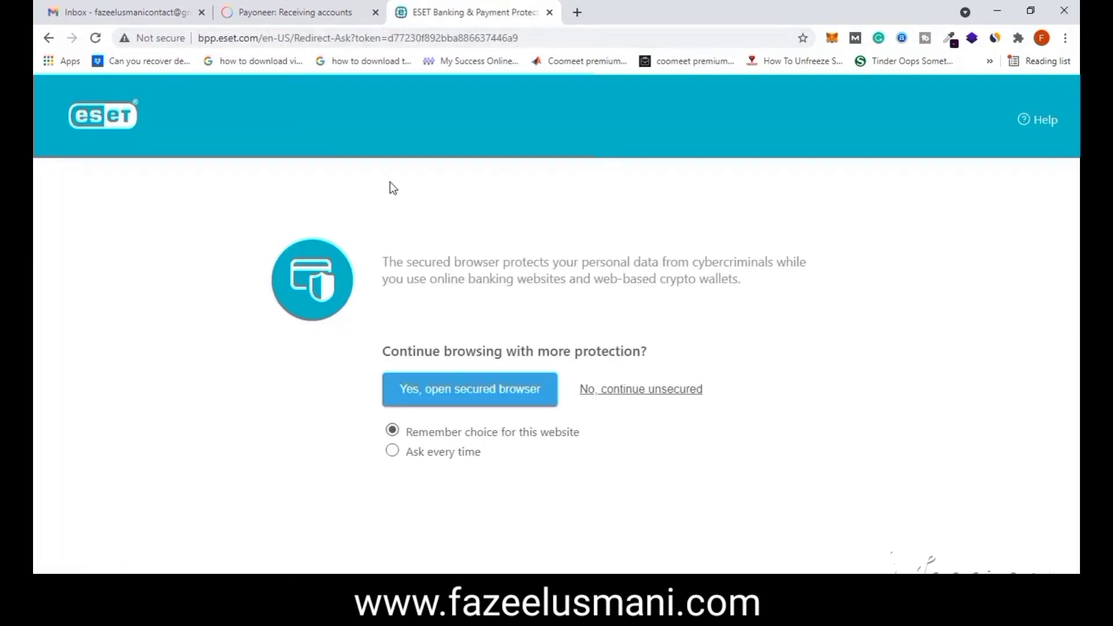
left_click(638, 389)
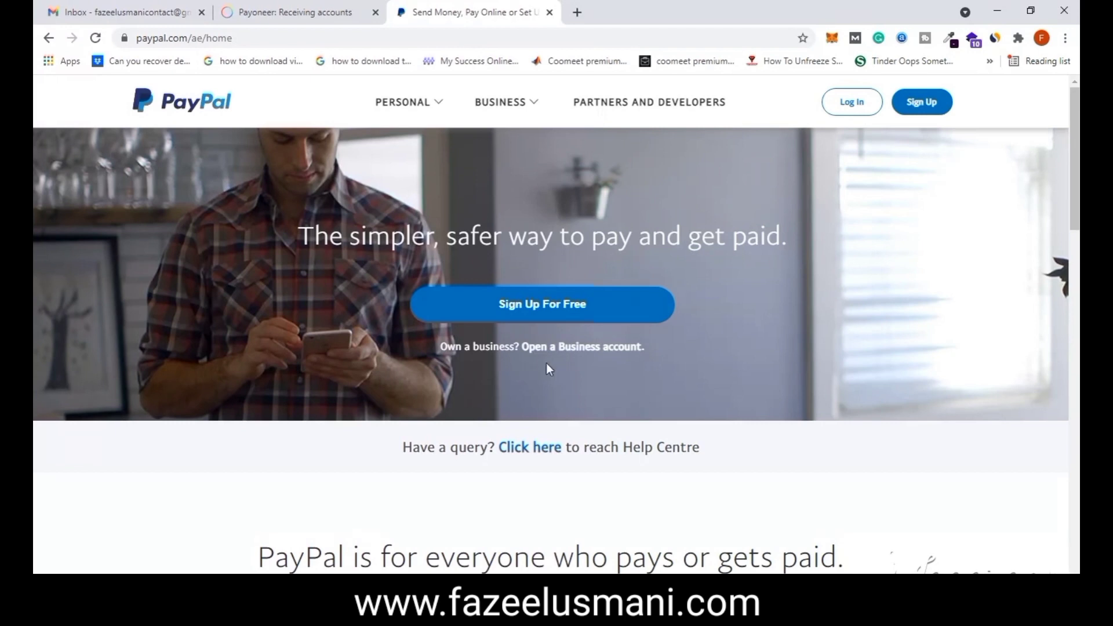
- Start a Business account sign-up with the account email and a new password
left_click(588, 346)
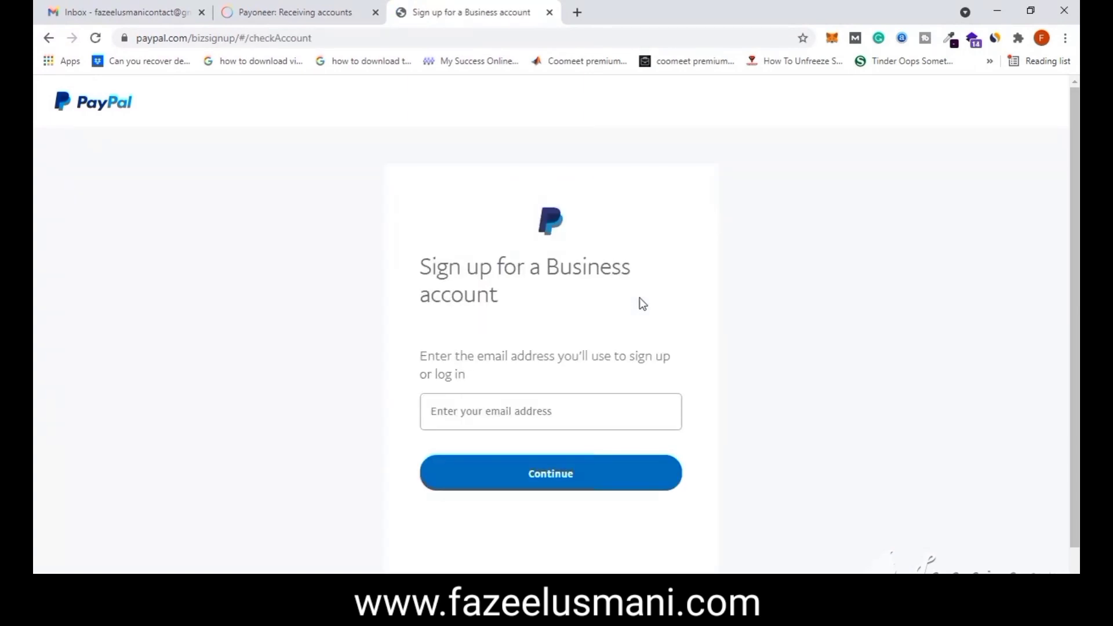
scroll(633, 305, "down", 1)
left_click(551, 336)
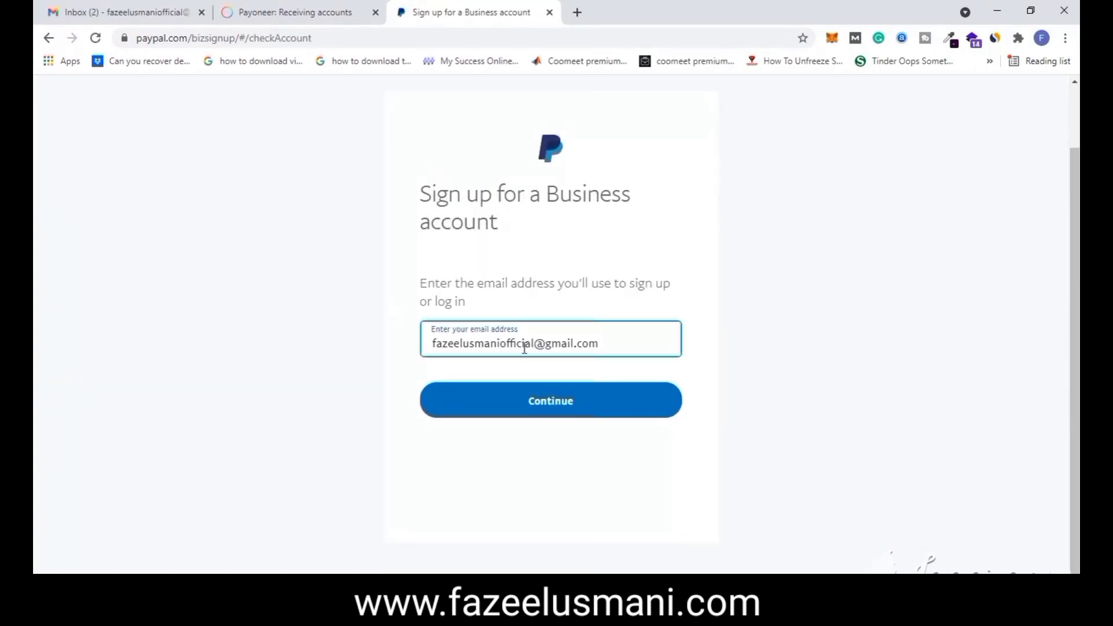
left_click(529, 405)
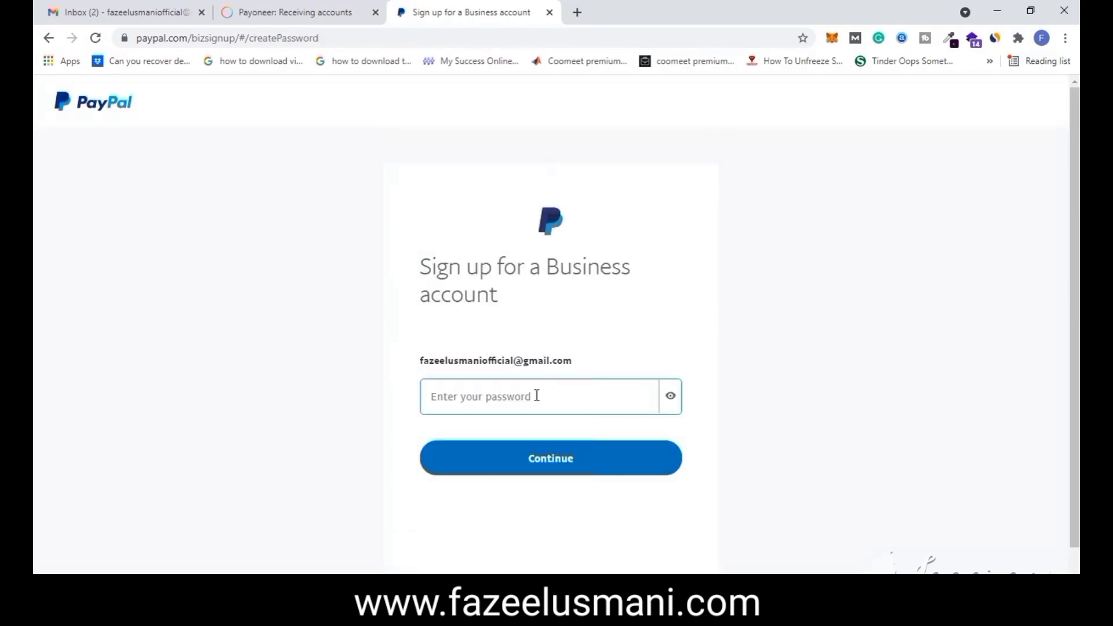
left_click(515, 390)
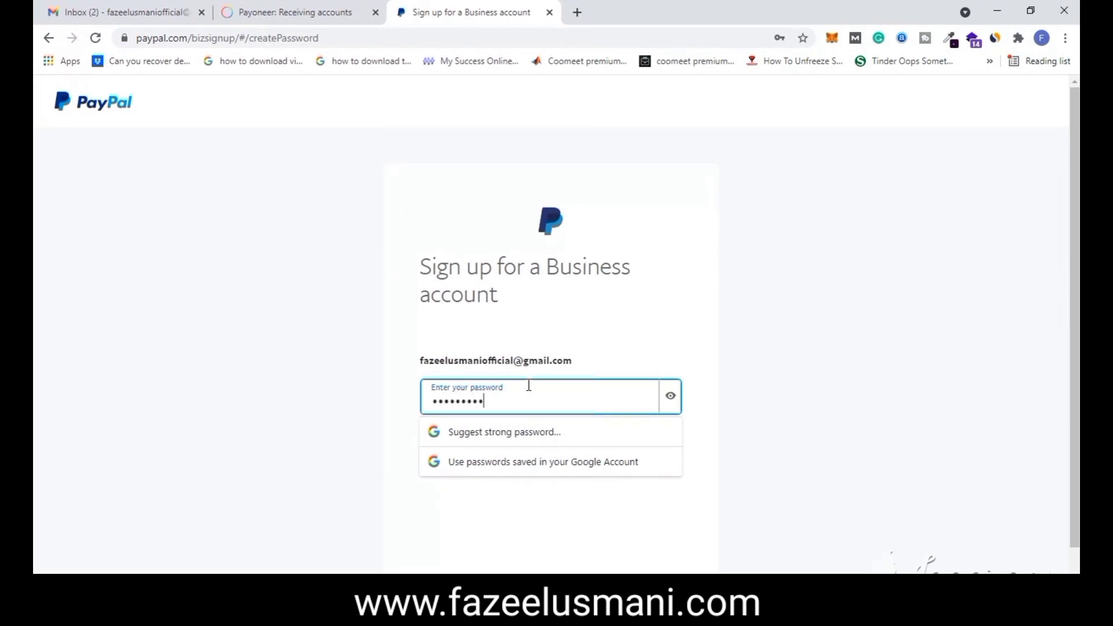
left_click(814, 311)
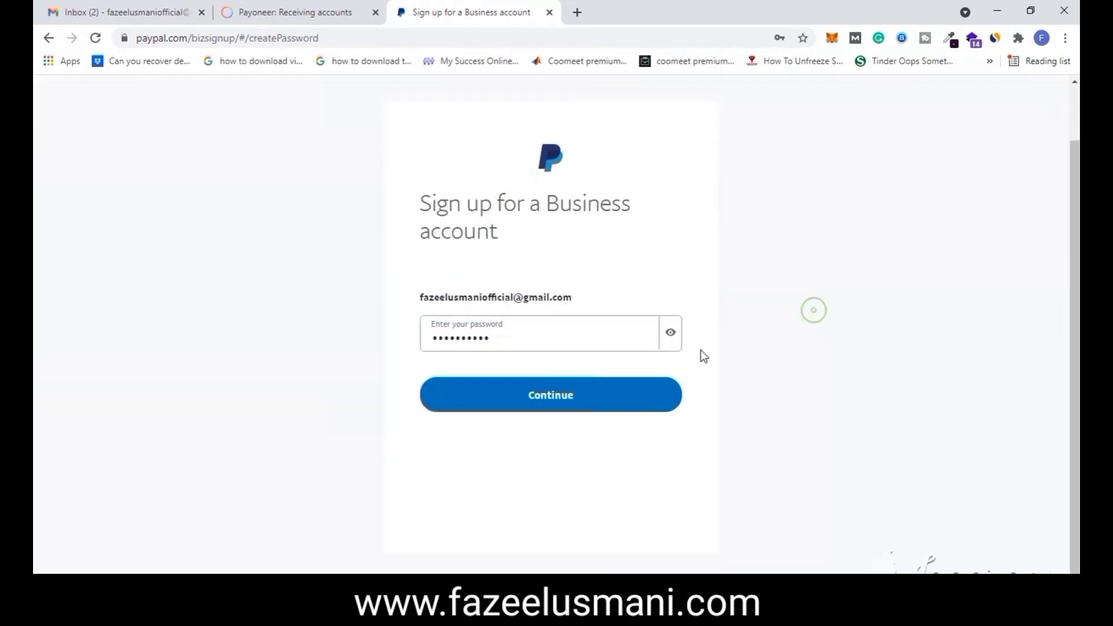
left_click(553, 384)
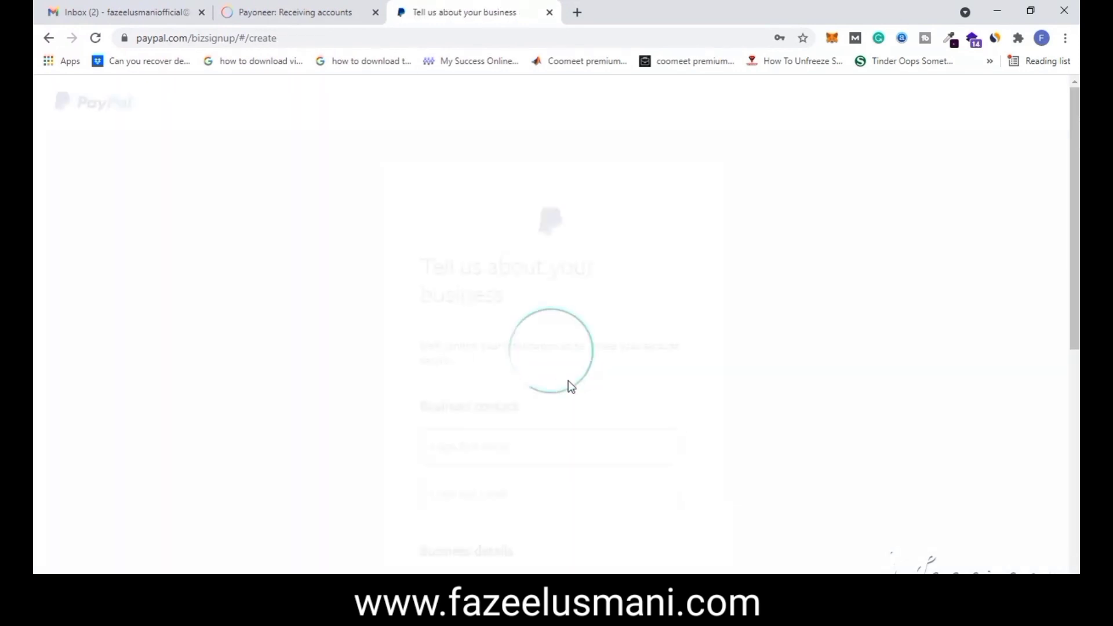
- Enter the legal first name, last name and business name on the business form
scroll(568, 364, "down", 4)
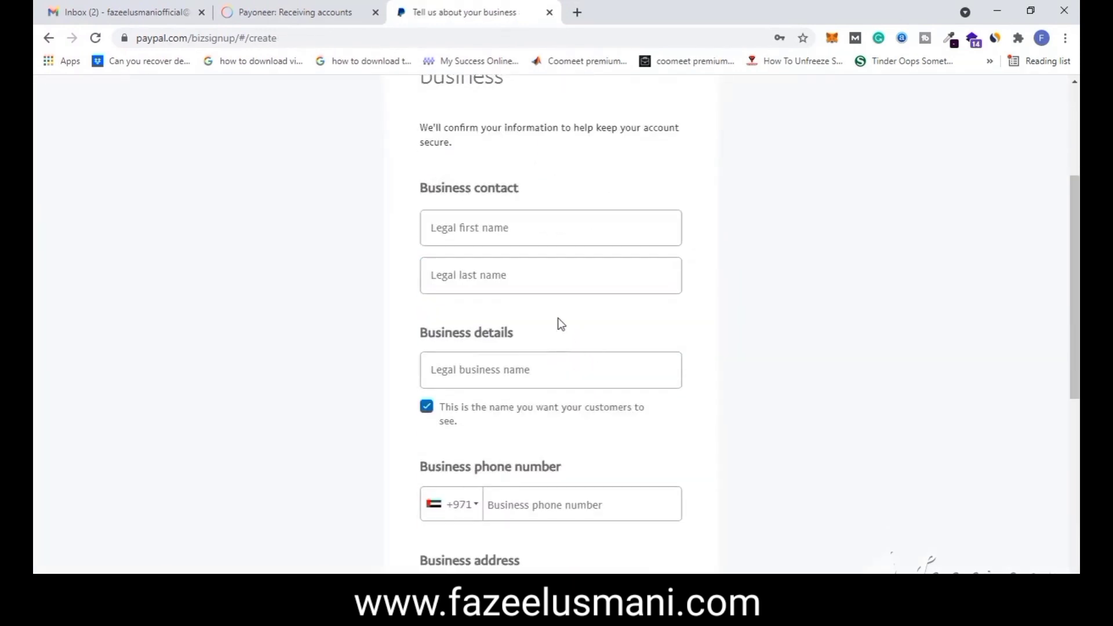
left_click(520, 233)
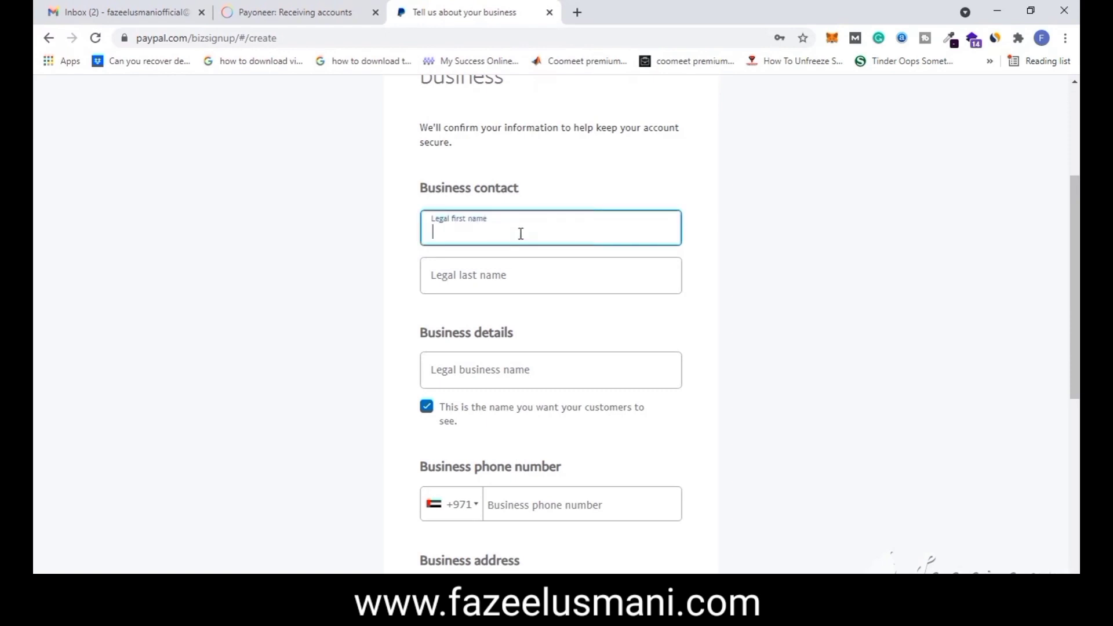
type("Fazeel")
key("Tab")
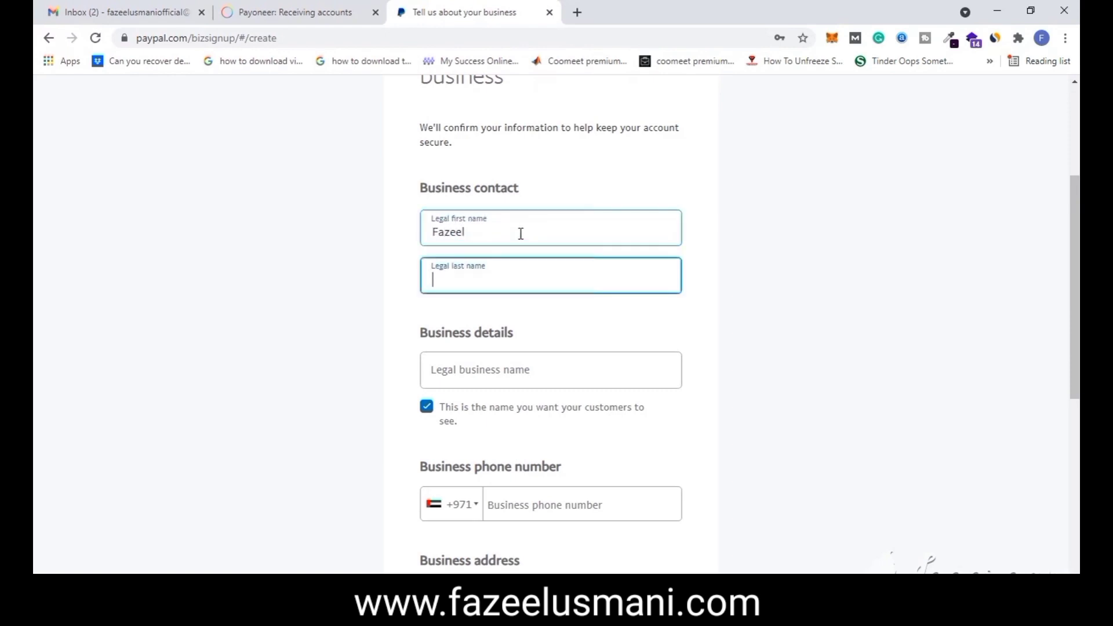
type("Usmani")
key("Tab")
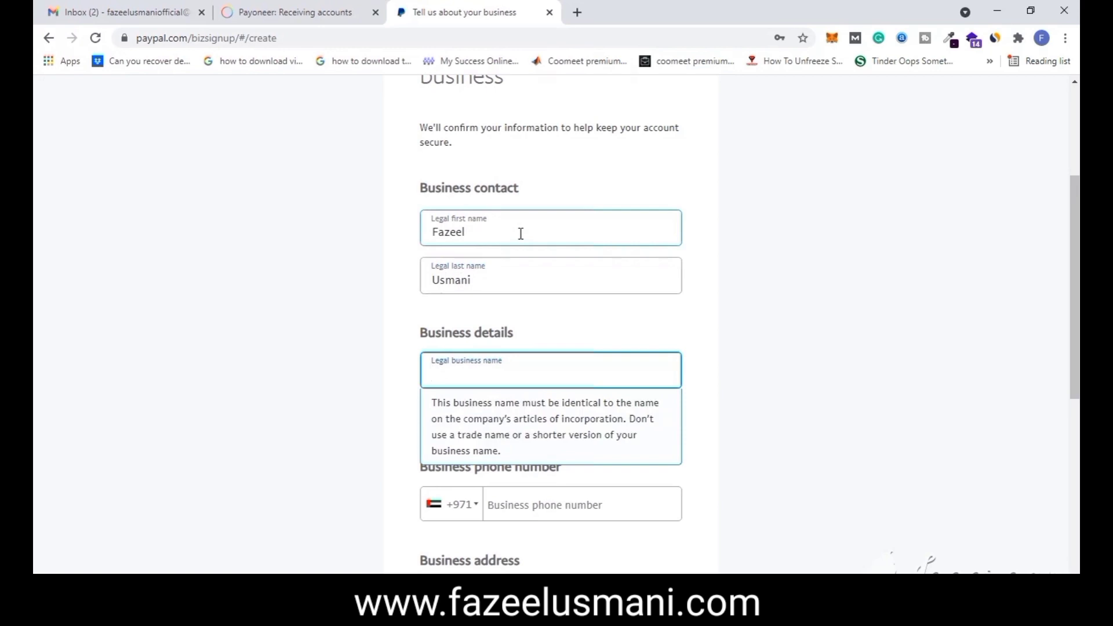
type("Fa")
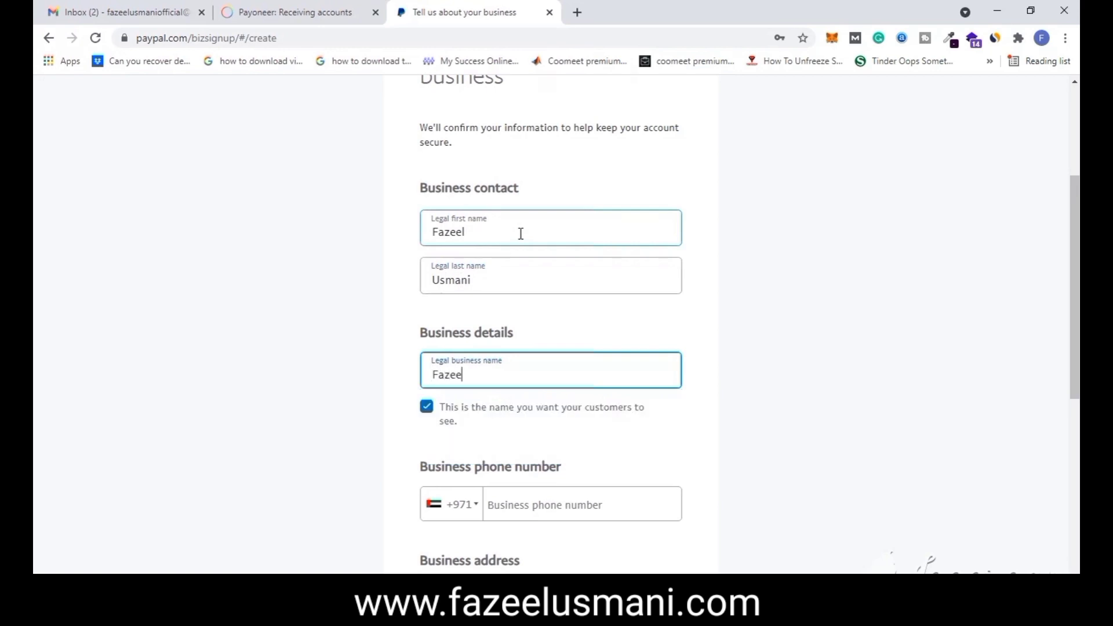
type("zeek")
type(" Usmani")
- Set the phone country code to Pakistan +92 and enter the phone number
scroll(521, 233, "down", 5)
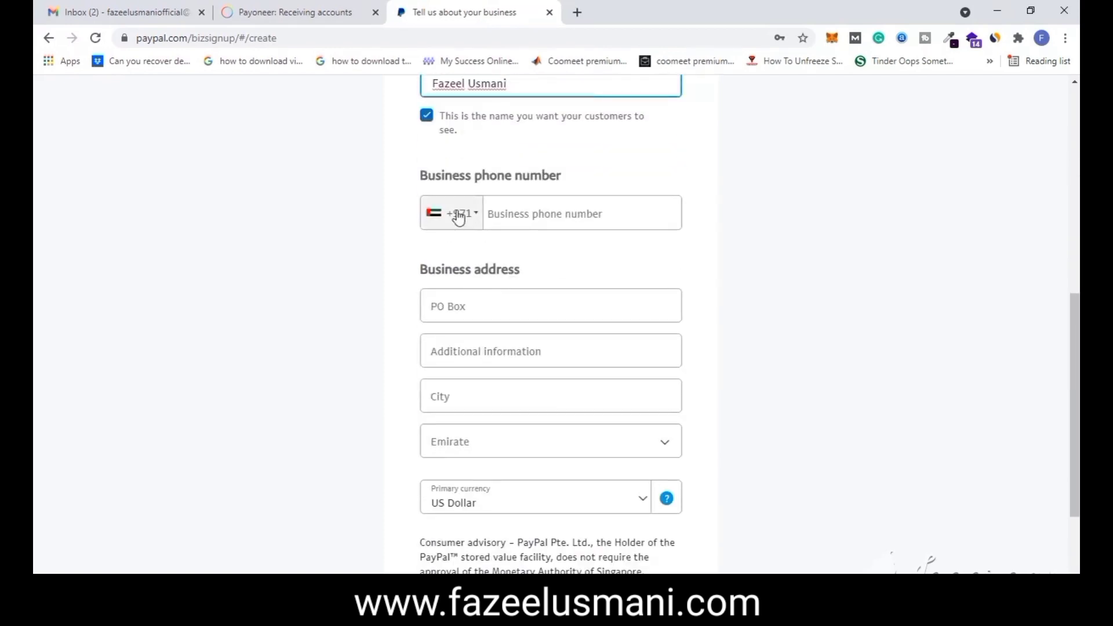
left_click(454, 213)
scroll(490, 310, "down", 3)
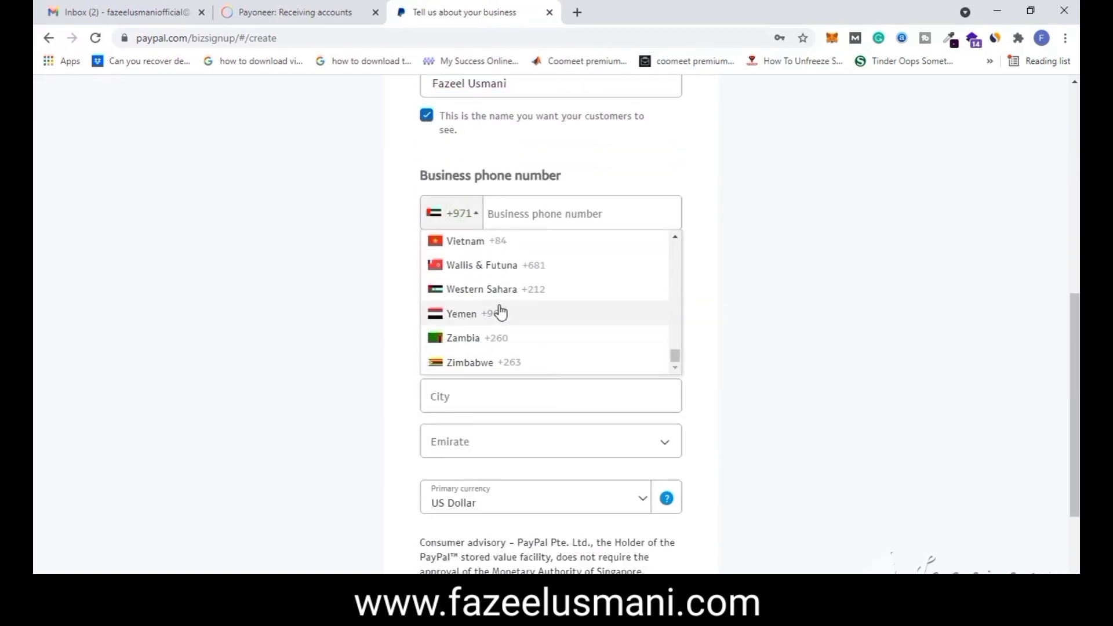
scroll(507, 313, "up", 4)
scroll(510, 316, "up", 12)
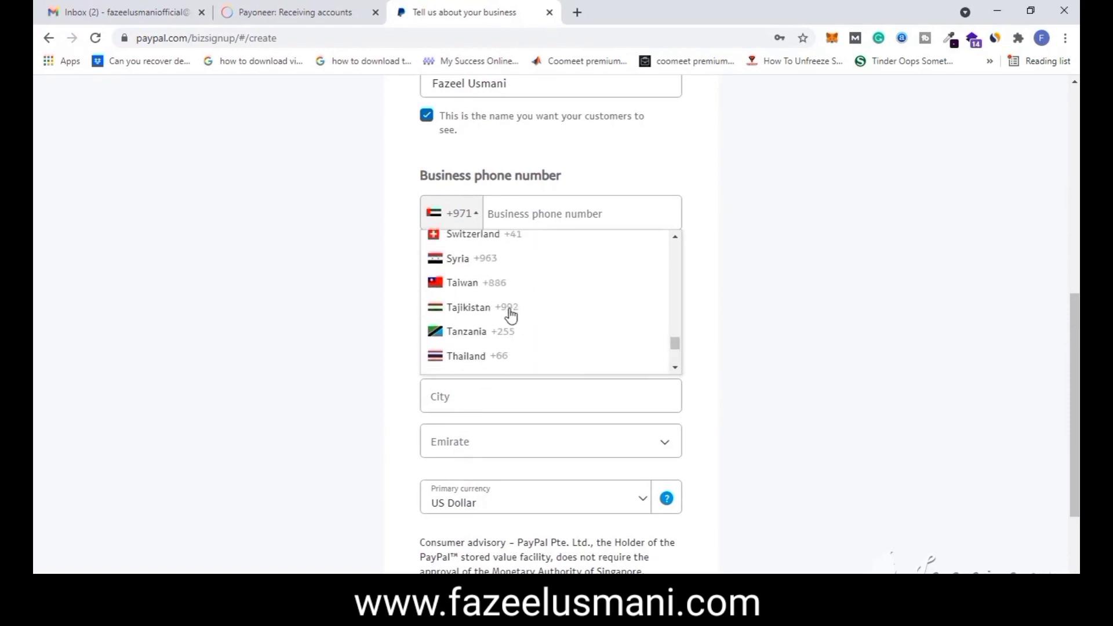
scroll(510, 316, "up", 12)
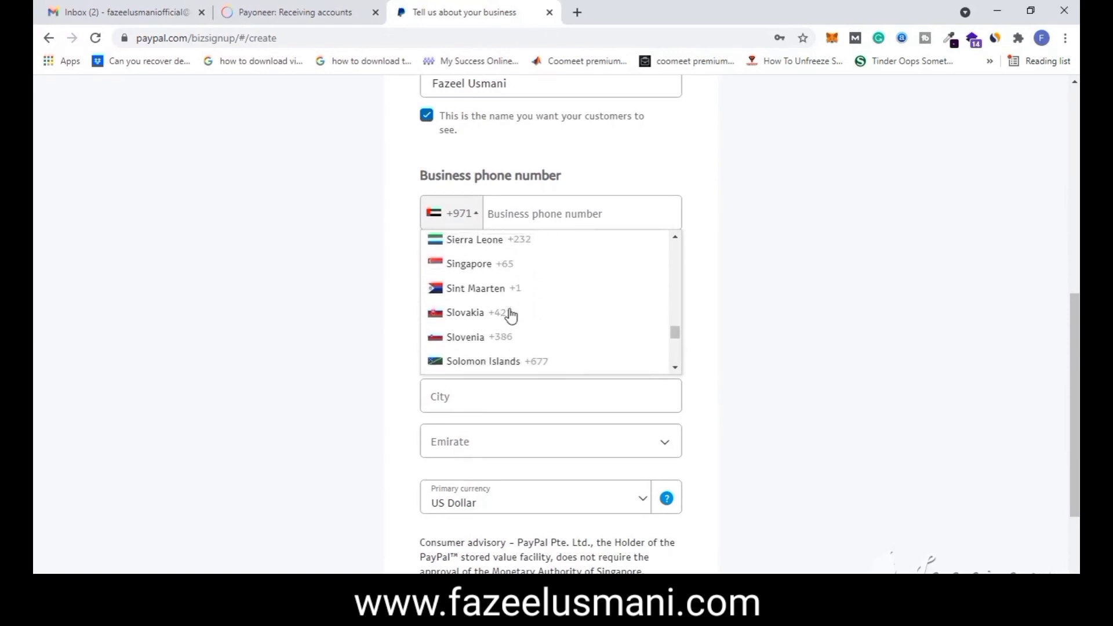
scroll(509, 313, "up", 8)
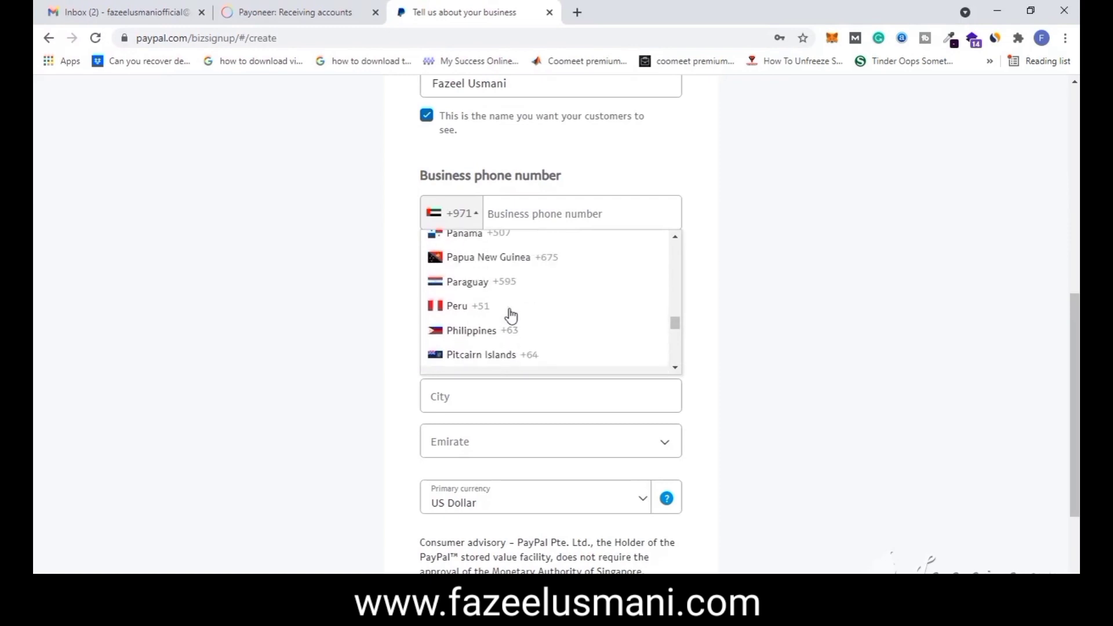
left_click(487, 237)
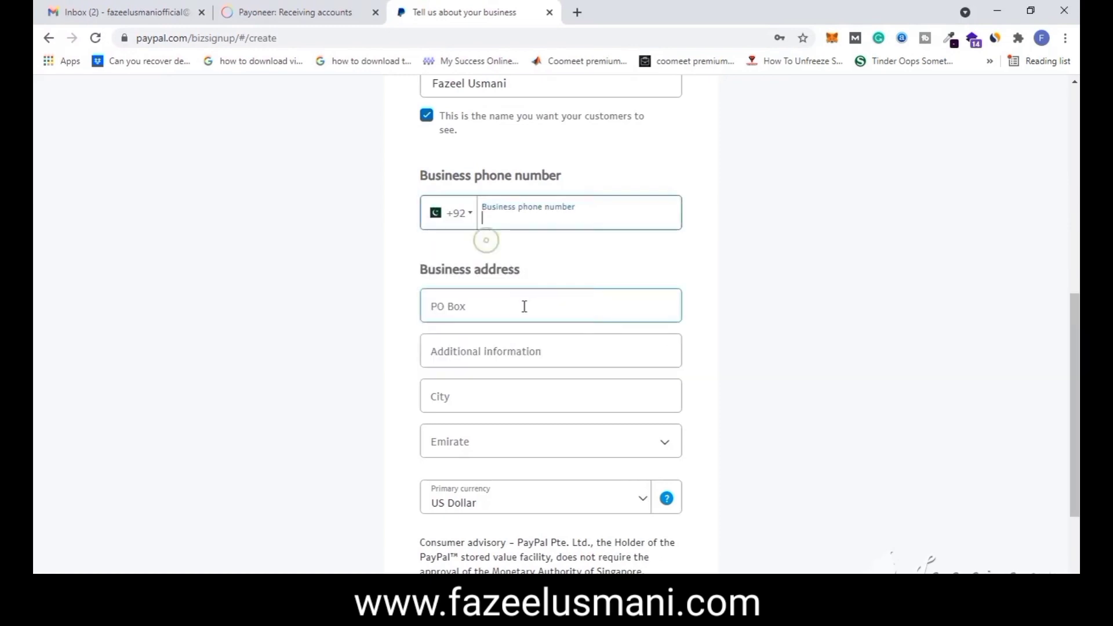
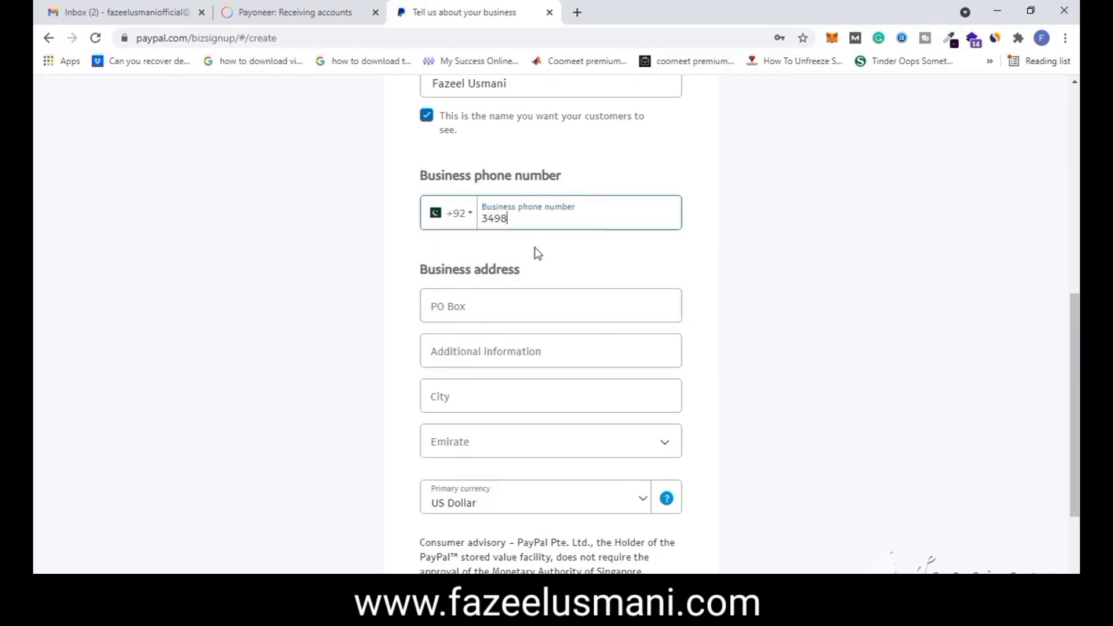
- Leave the PO Box and Emirate fields unfilled so both are flagged Required
left_click(509, 312)
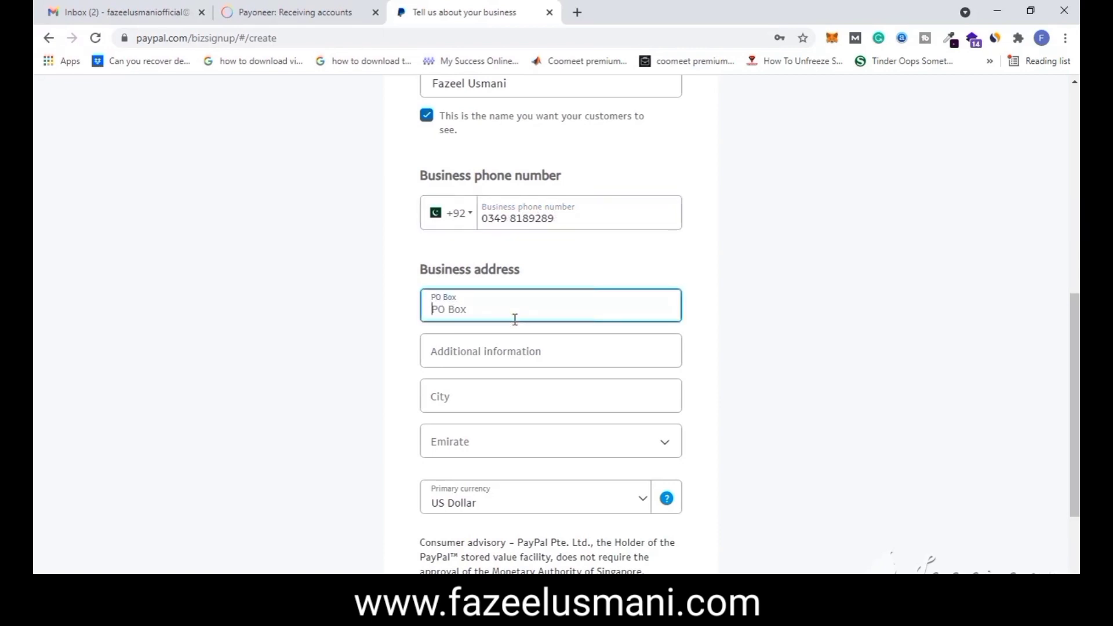
scroll(515, 319, "down", 1)
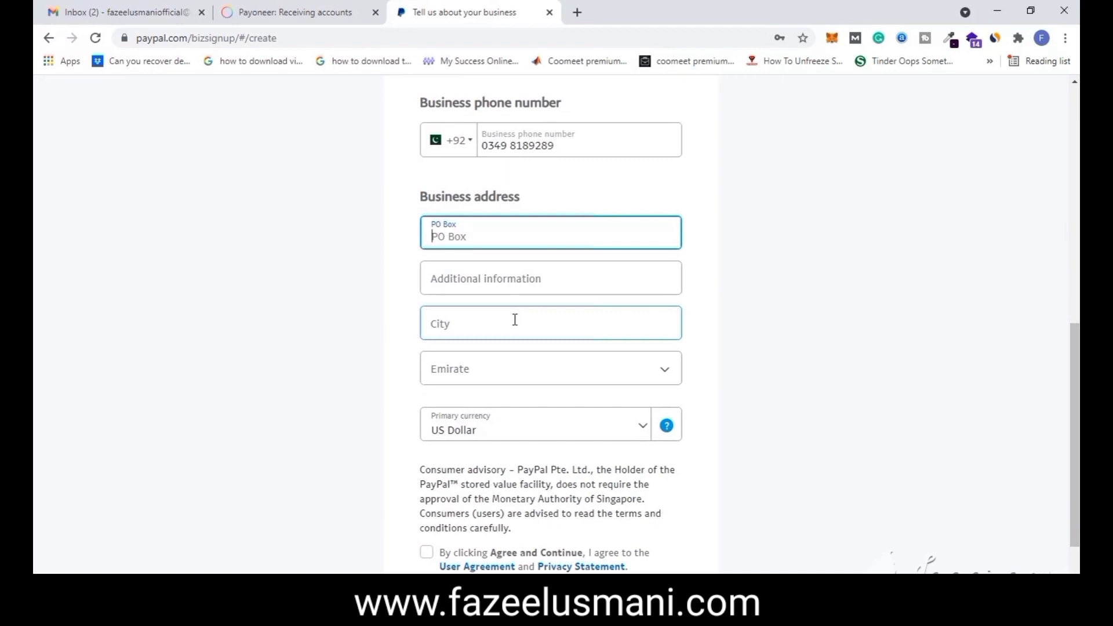
left_click(524, 374)
scroll(533, 429, "down", 4)
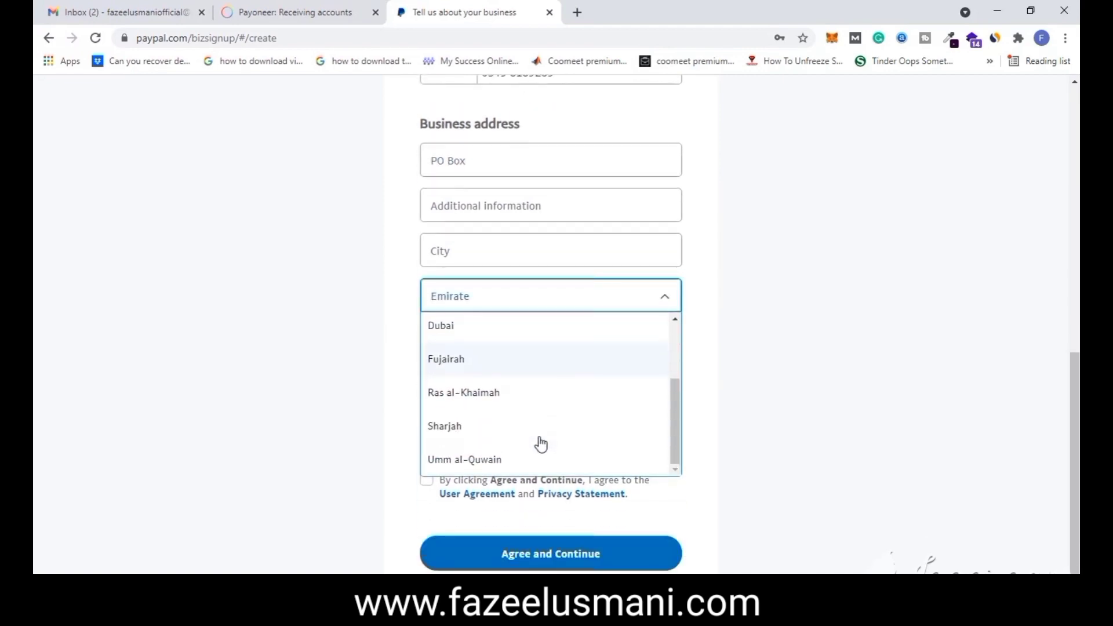
scroll(541, 444, "up", 4)
scroll(540, 435, "down", 2)
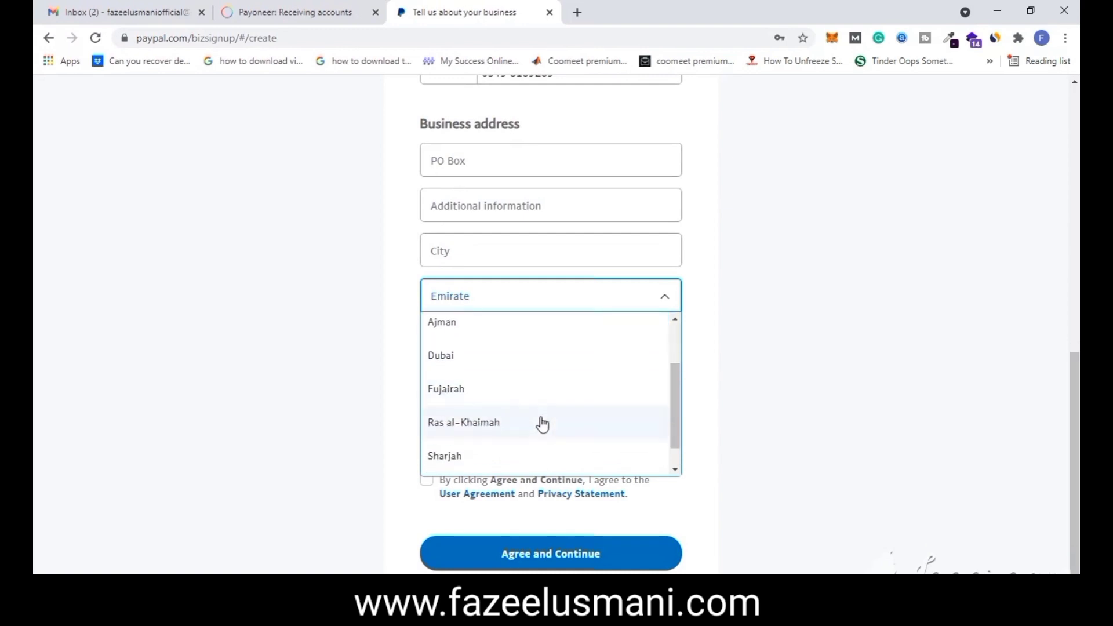
scroll(541, 424, "down", 1)
scroll(542, 419, "up", 3)
left_click(749, 266)
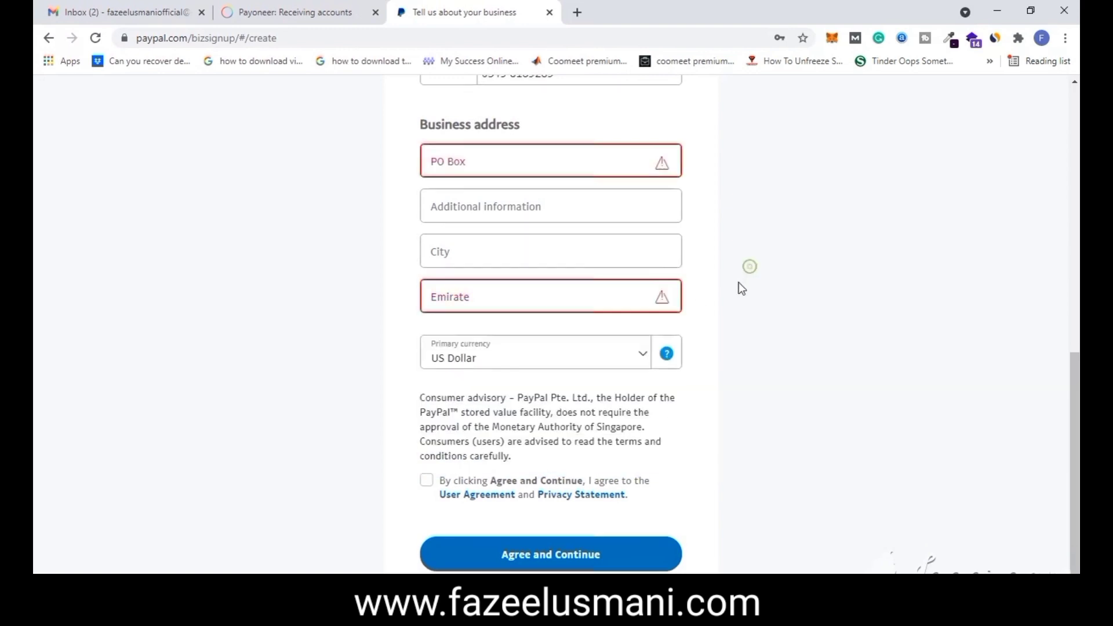
left_click(495, 239)
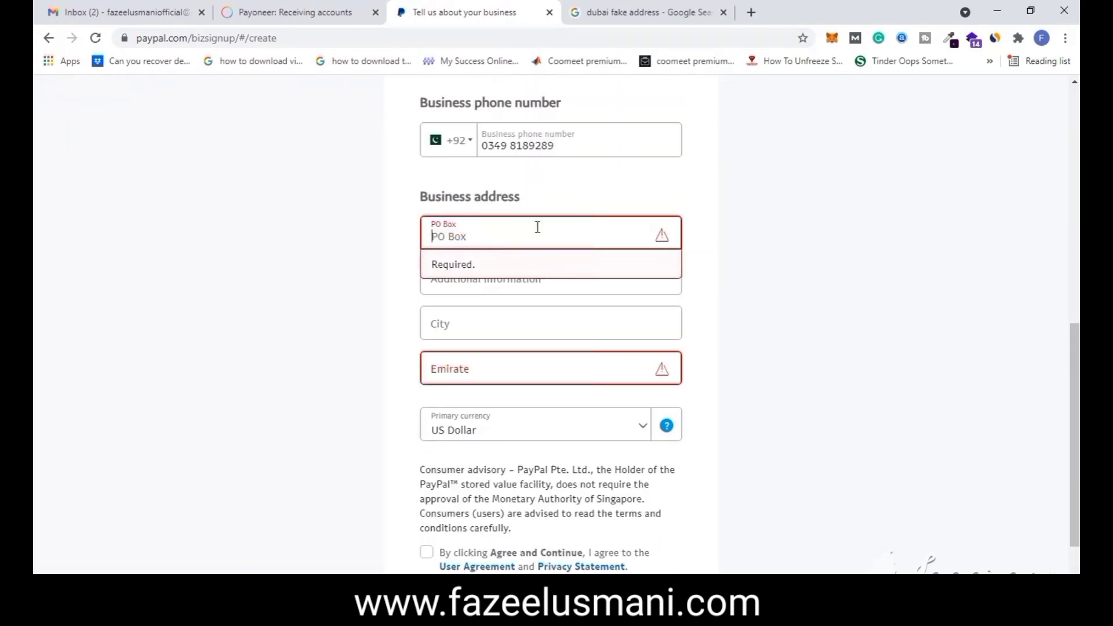
- Copy the generated Emirates street number into PayPal's PO Box field
scroll(557, 255, "up", 1)
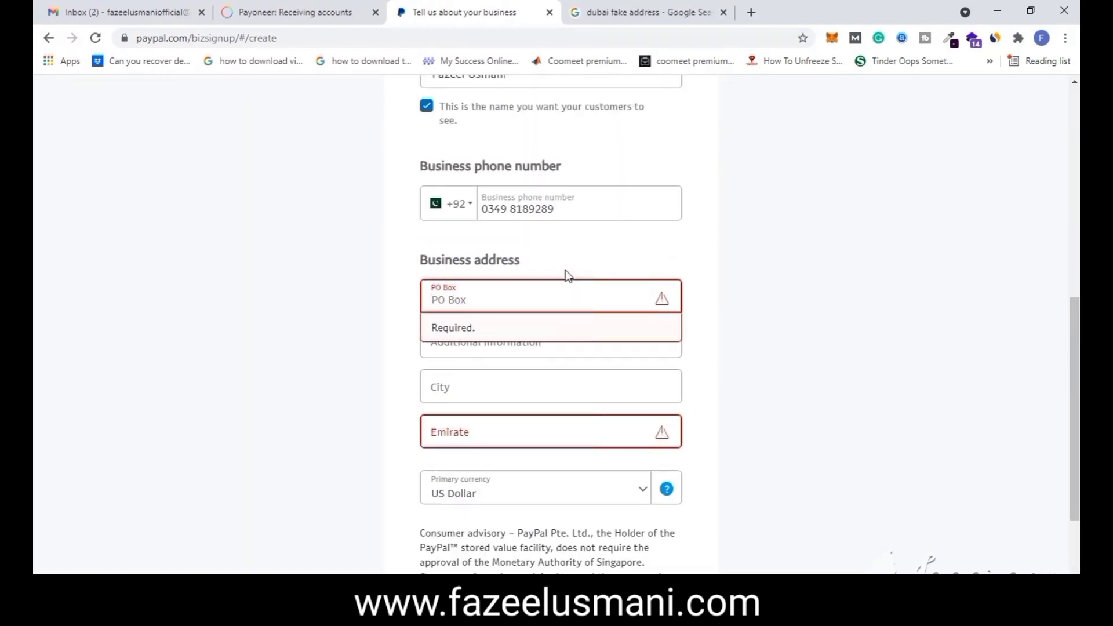
scroll(566, 266, "down", 3)
left_click(610, 17)
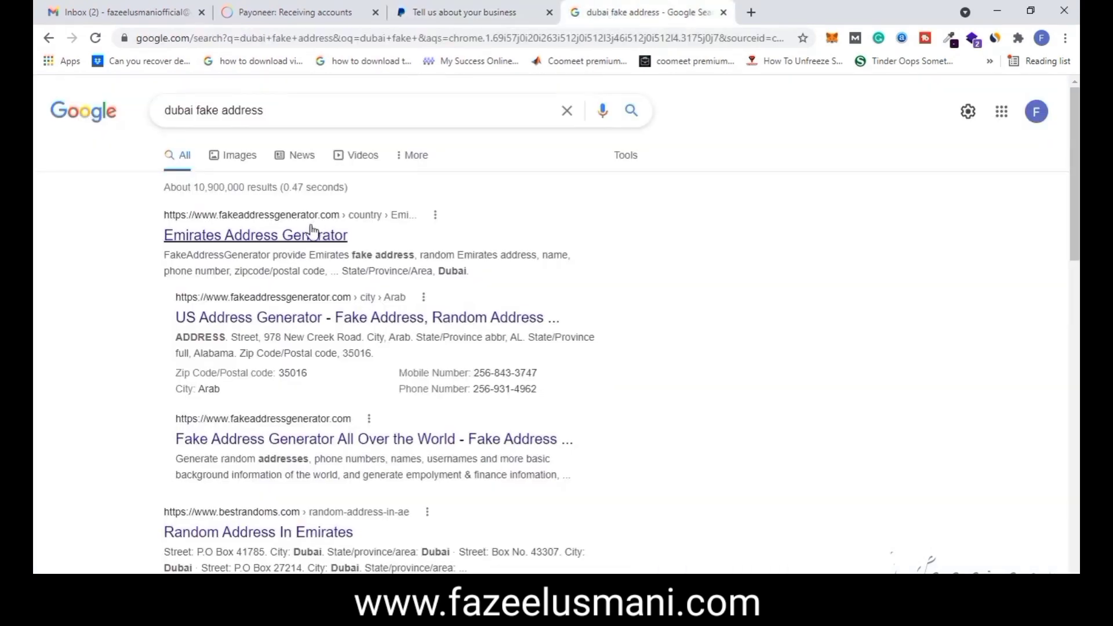
left_click(264, 236)
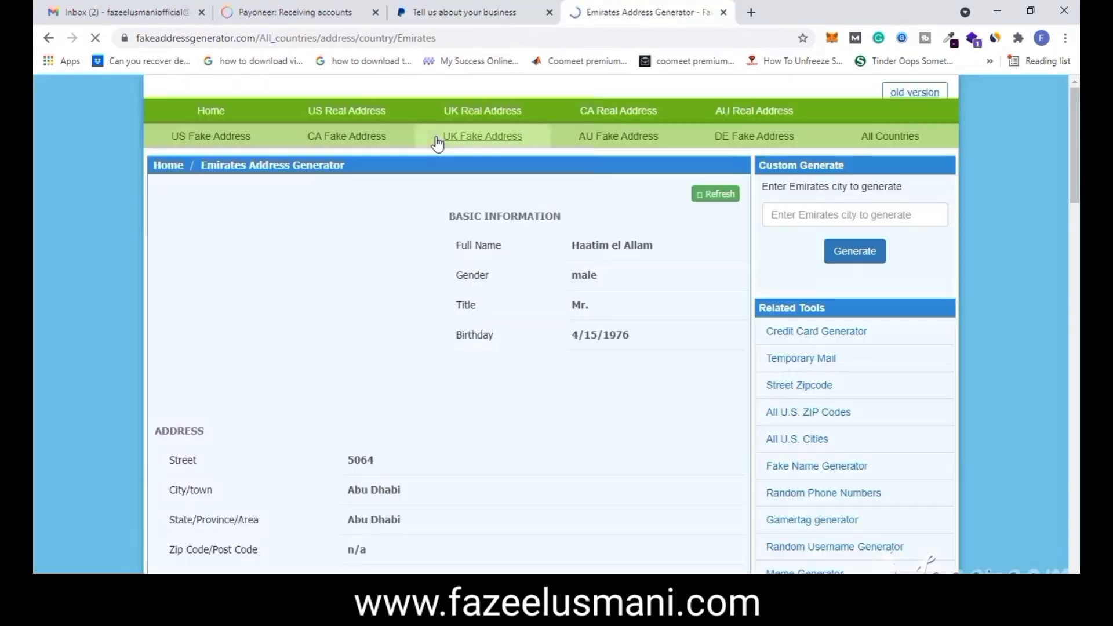
left_click(467, 12)
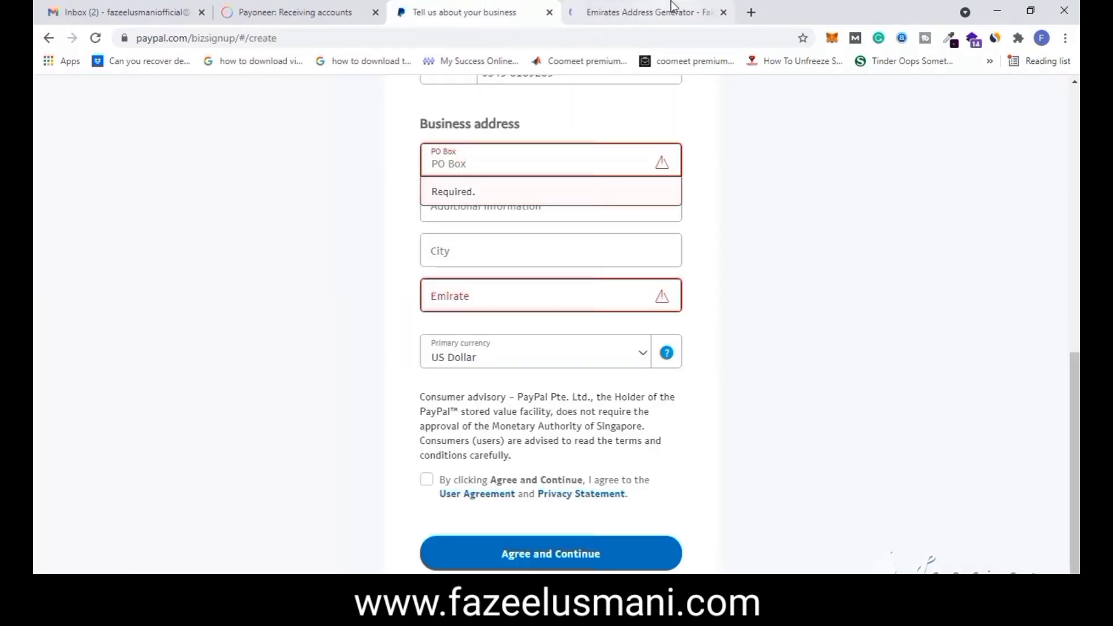
left_click(671, 6)
scroll(512, 359, "down", 1)
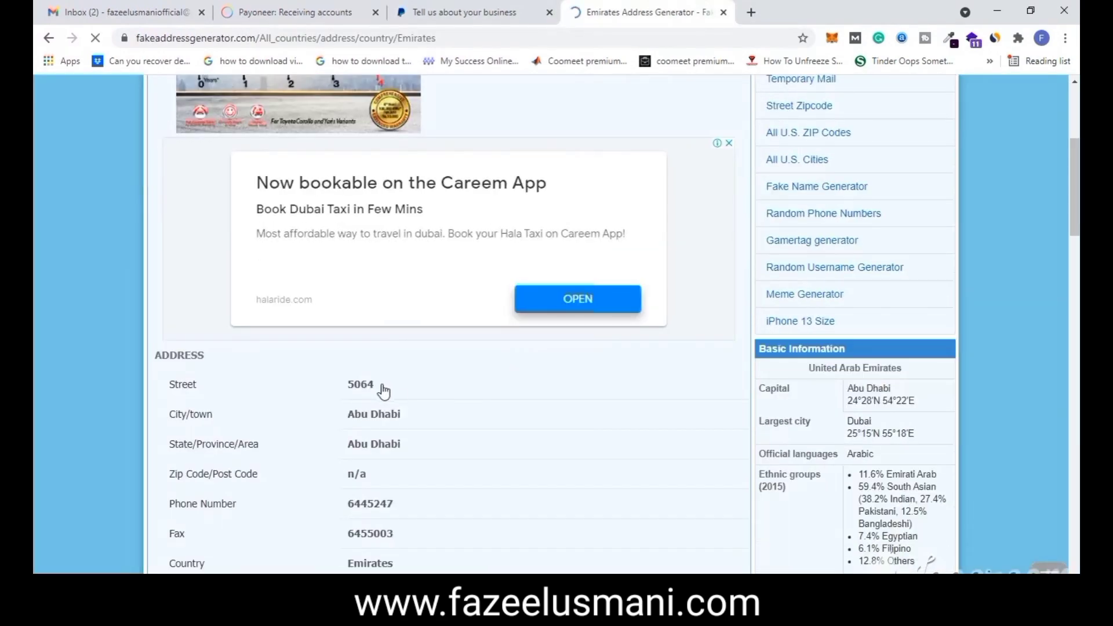
double_click(363, 385)
key("ctrl+c")
left_click(466, 12)
key("ctrl+v")
- Copy the generated city Abu Dhabi into PayPal's City field
left_click(600, 7)
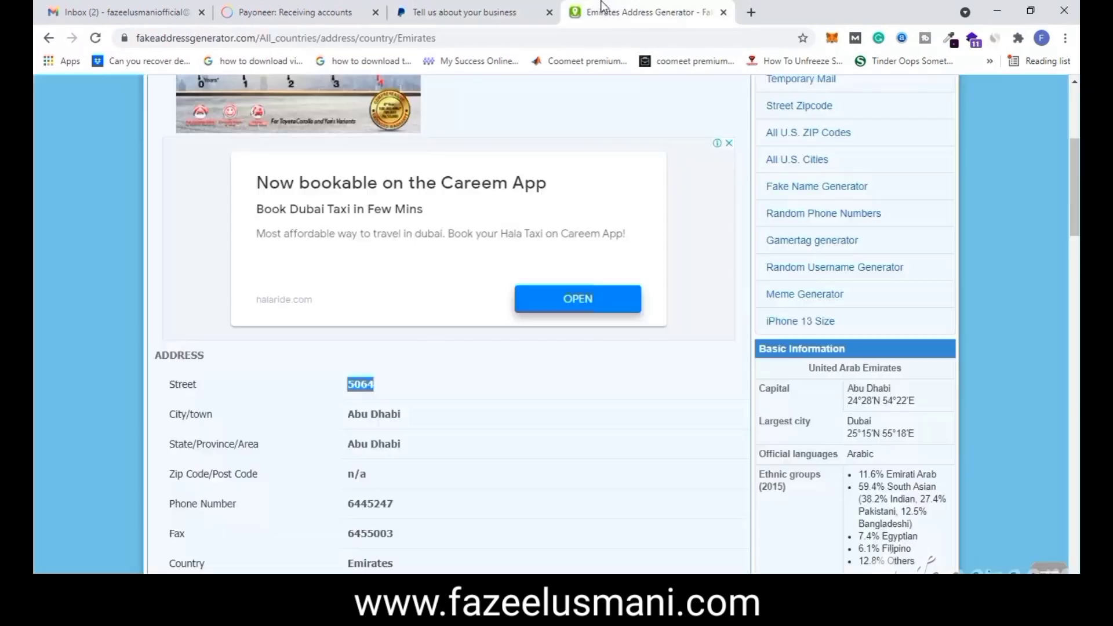
scroll(397, 342, "down", 1)
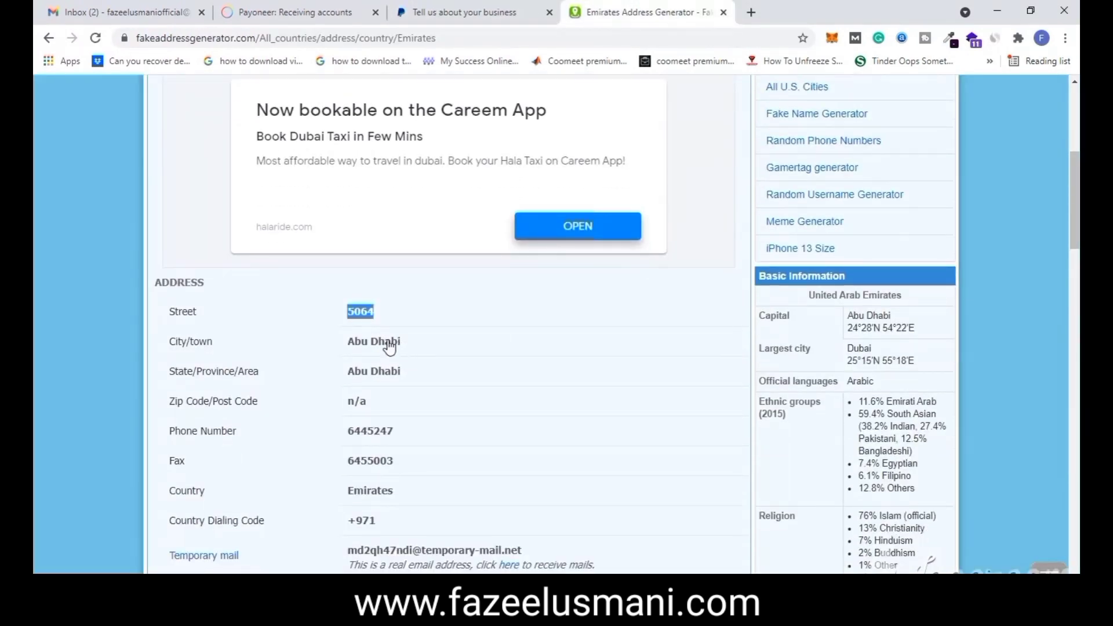
triple_click(389, 346)
key("ctrl+c")
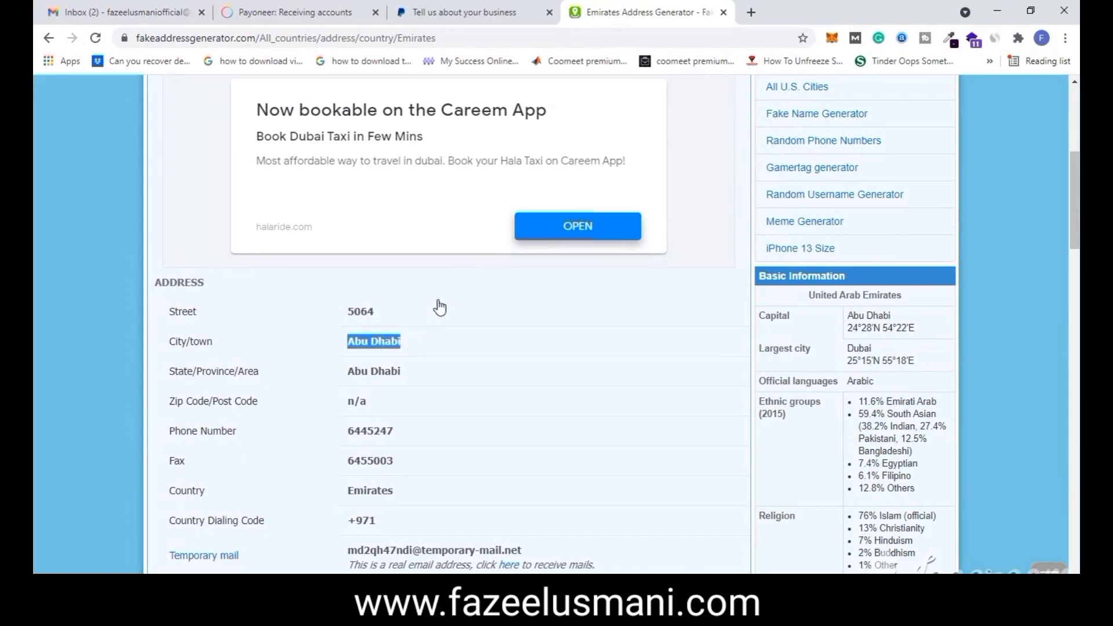
left_click(458, 8)
left_click(510, 238)
key("ctrl+v")
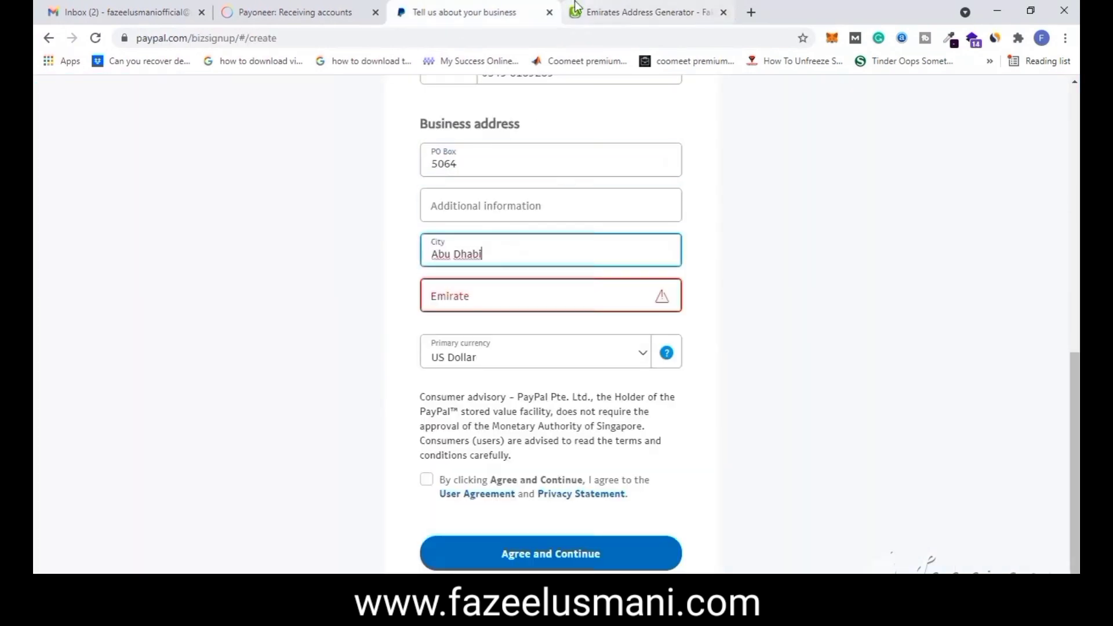
- Choose Abu Dhabi as the Emirate in PayPal's business address
left_click(637, 11)
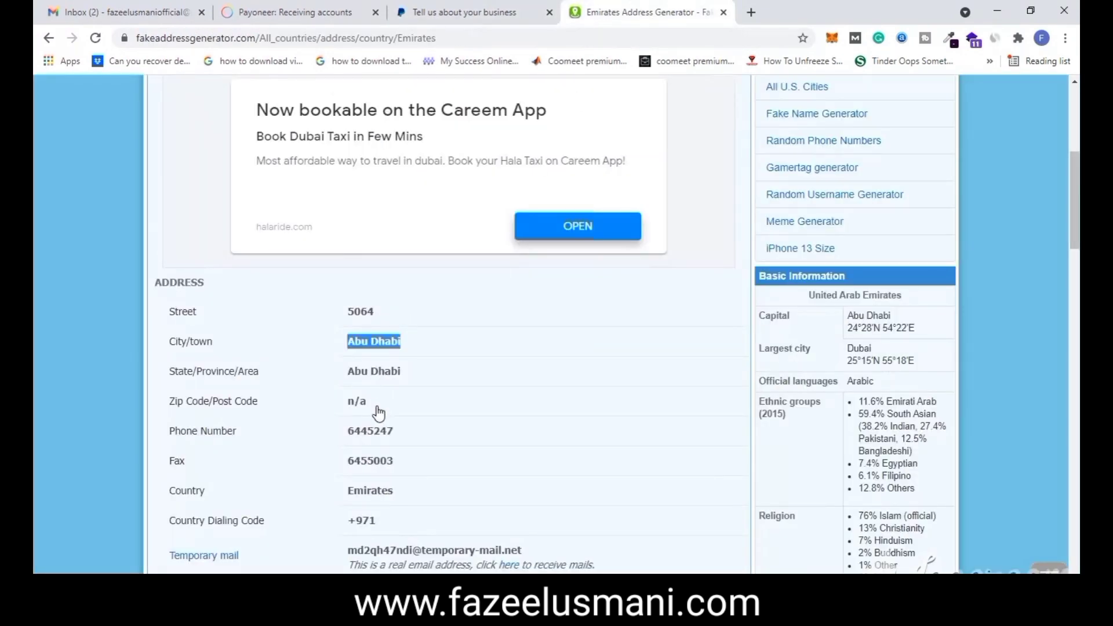
triple_click(378, 376)
left_click(479, 14)
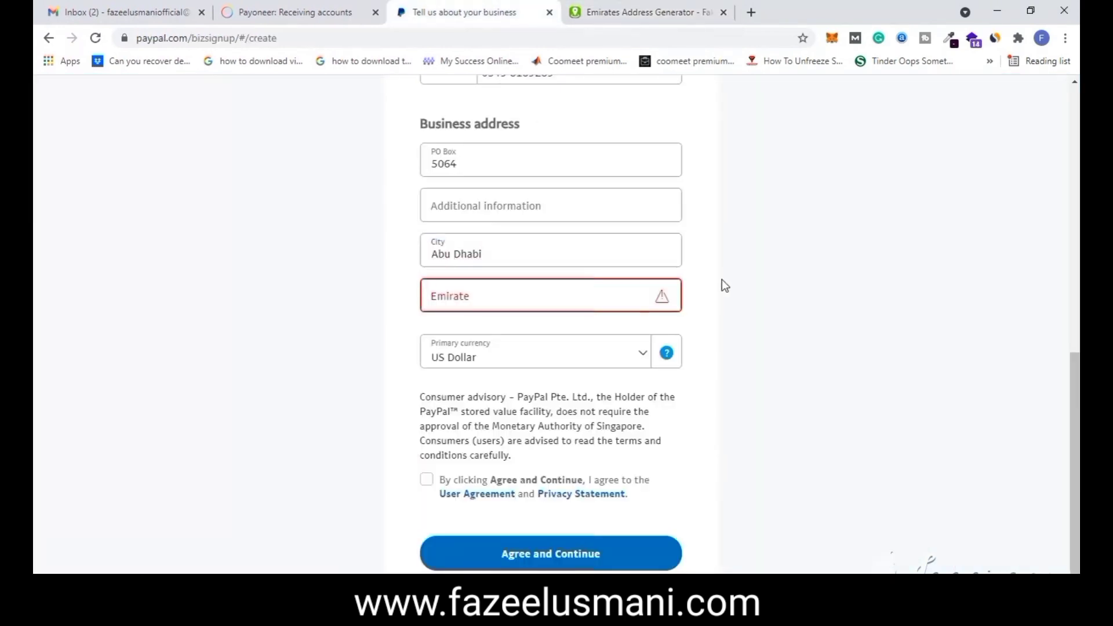
left_click(634, 295)
left_click(539, 336)
left_click(631, 11)
left_click(527, 7)
left_click(536, 303)
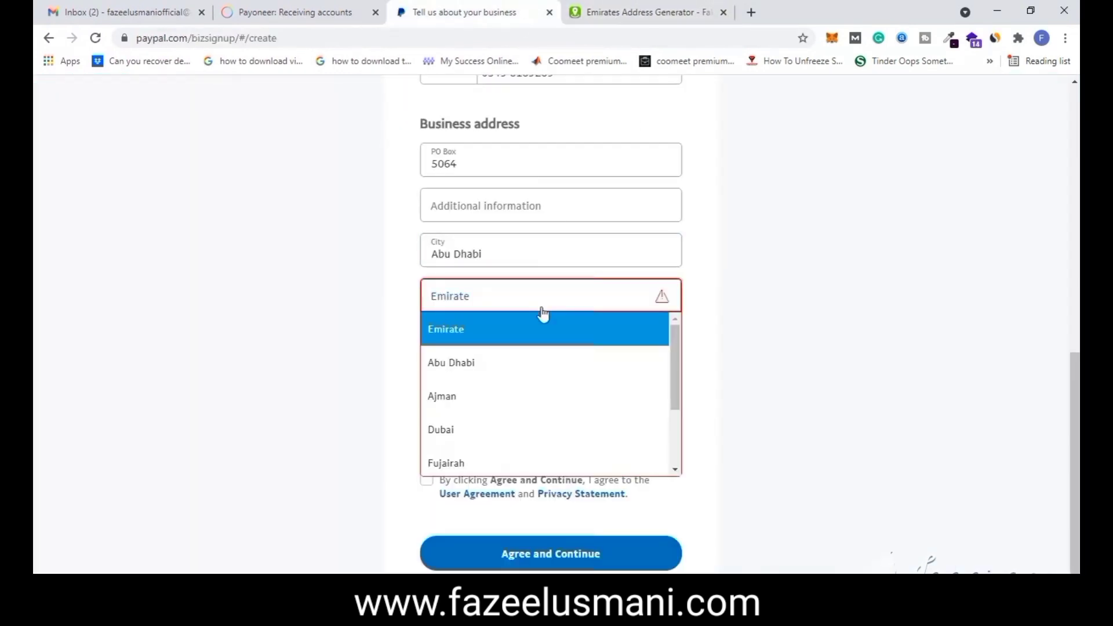
left_click(529, 363)
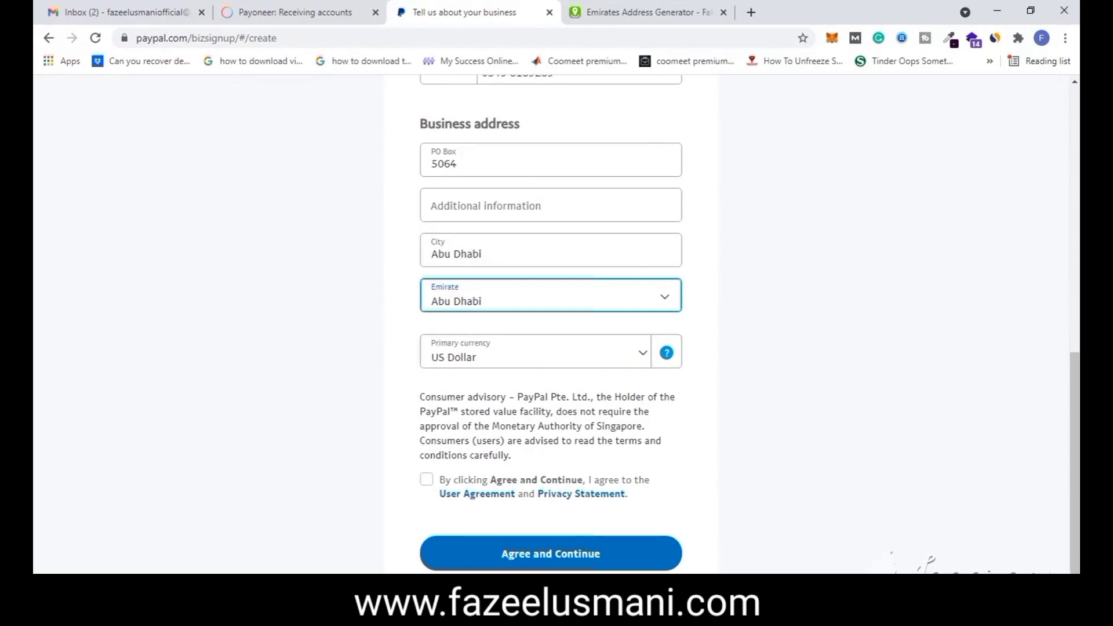
key("super")
- Note the PO Box number and 'Abu Dhabi Abu DHabi' in a new Notepad file, then return to Chrome
type("note")
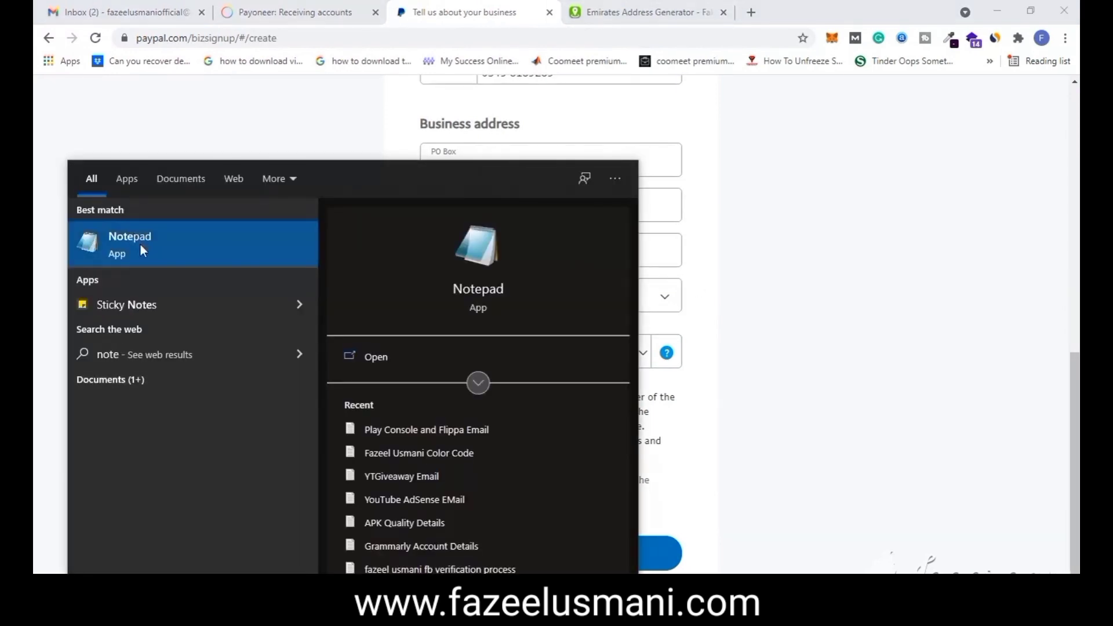
key("Return")
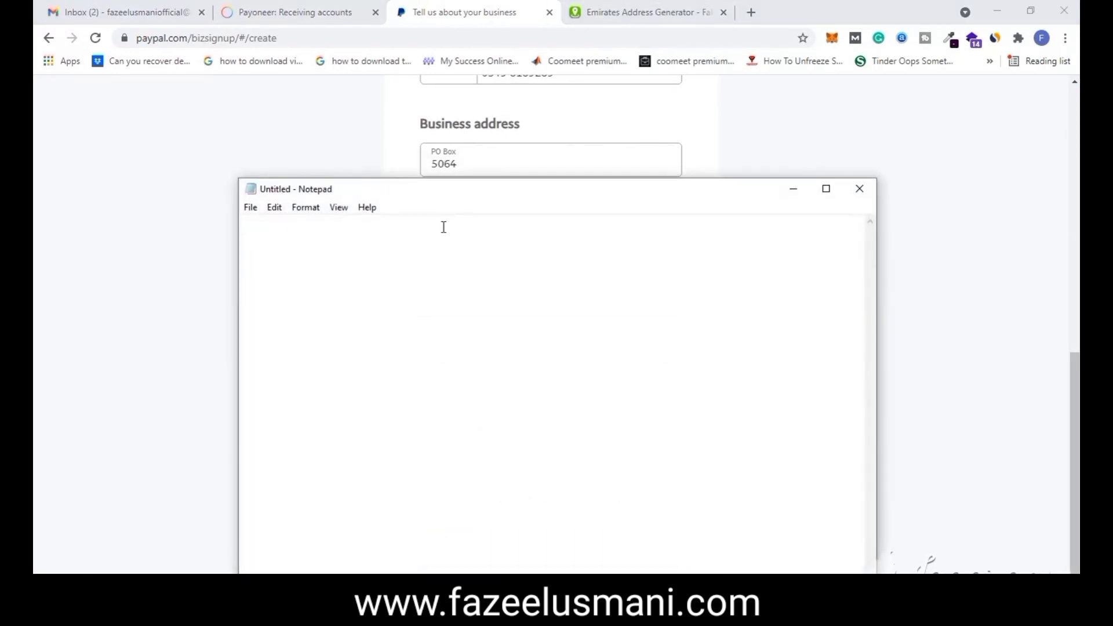
left_click(448, 163)
double_click(448, 161)
key("ctrl+c")
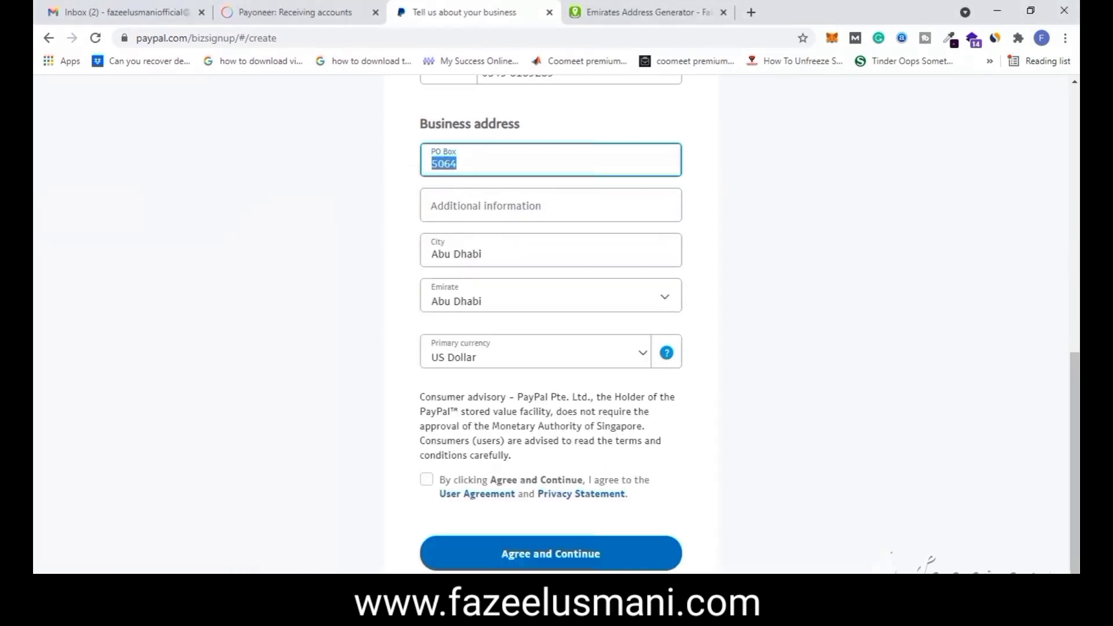
left_click(252, 542)
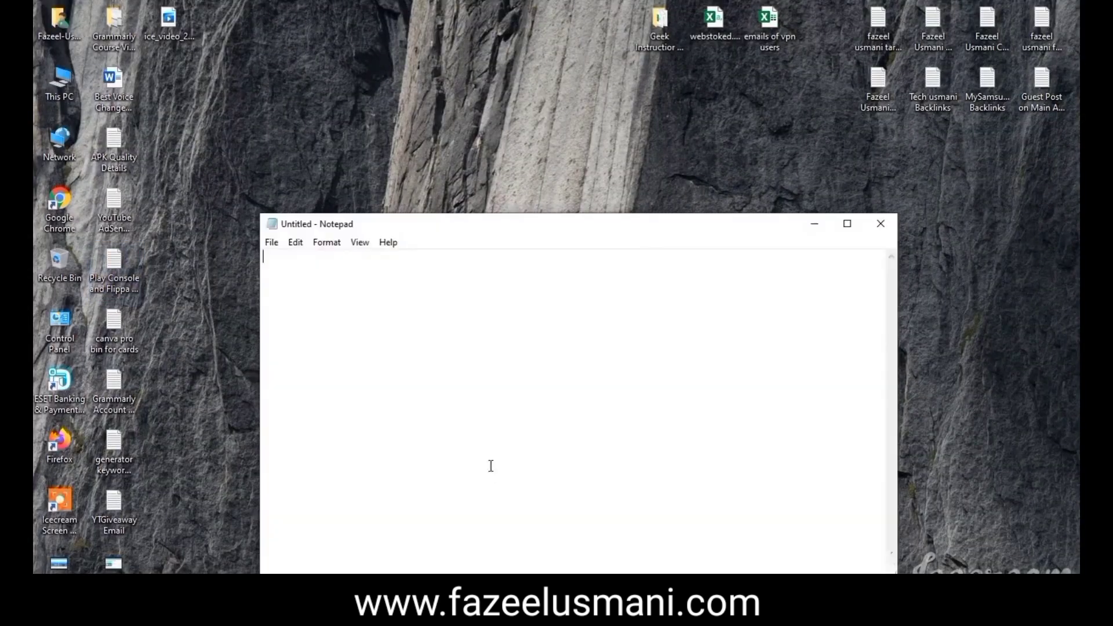
key("ctrl+v")
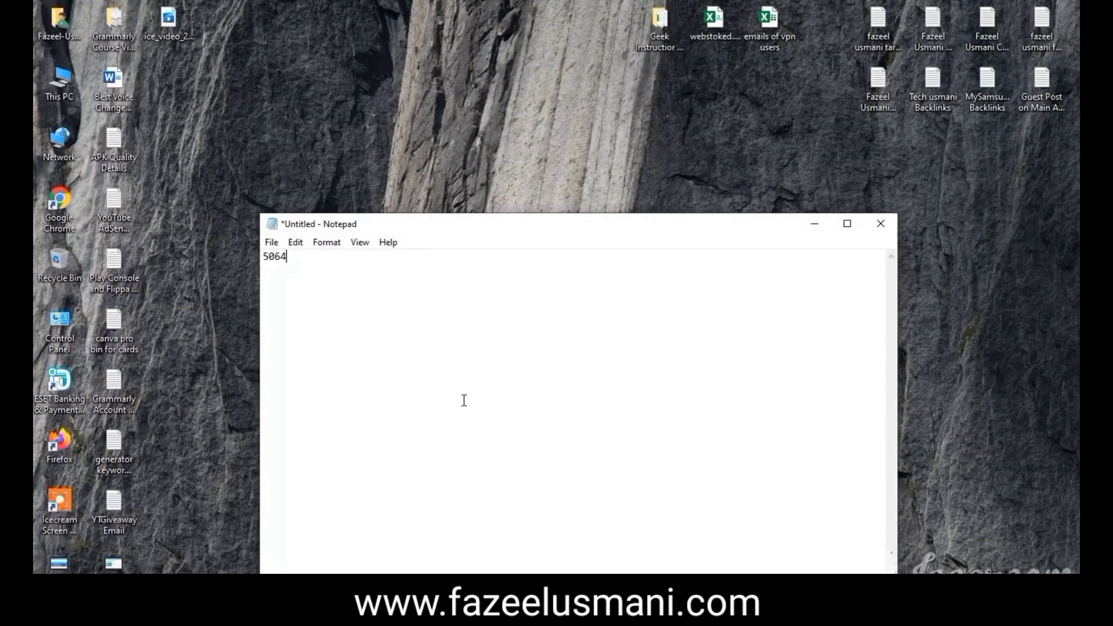
type("Abu Dh")
type("abi Abu DHabi")
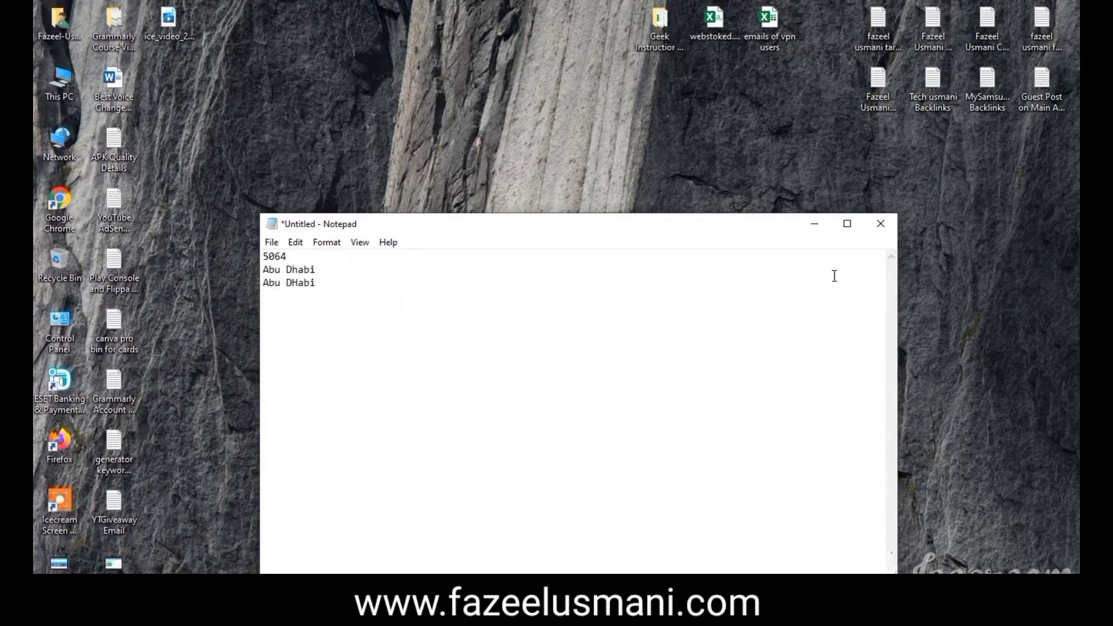
left_click(814, 224)
key("alt+Tab")
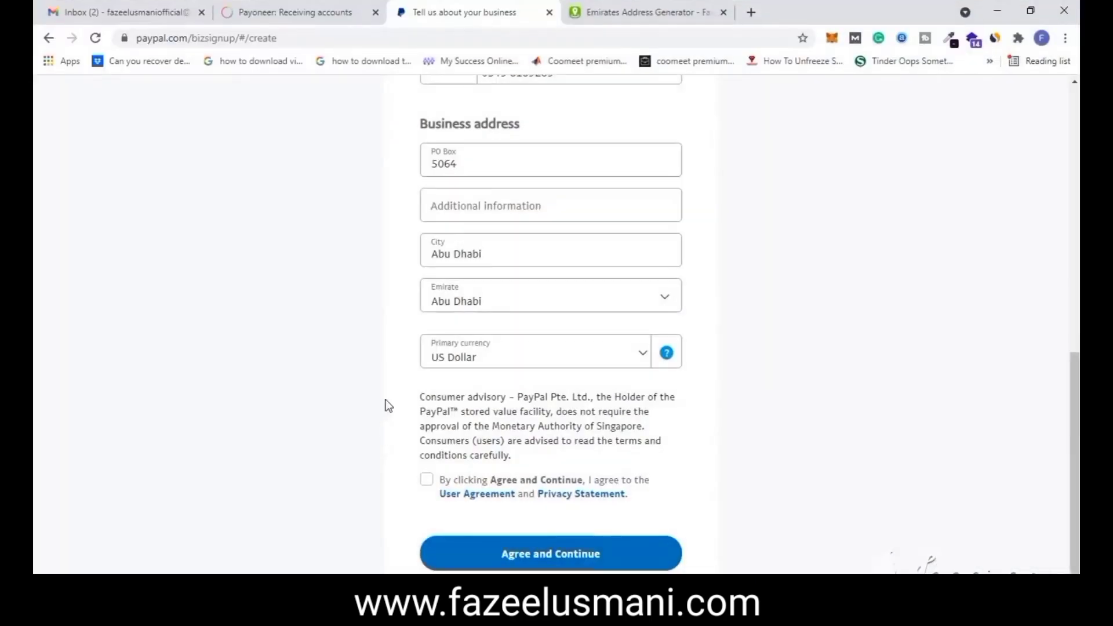
- Accept the user agreement and submit the business address details
left_click(436, 483)
left_click(509, 553)
scroll(529, 428, "up", 2)
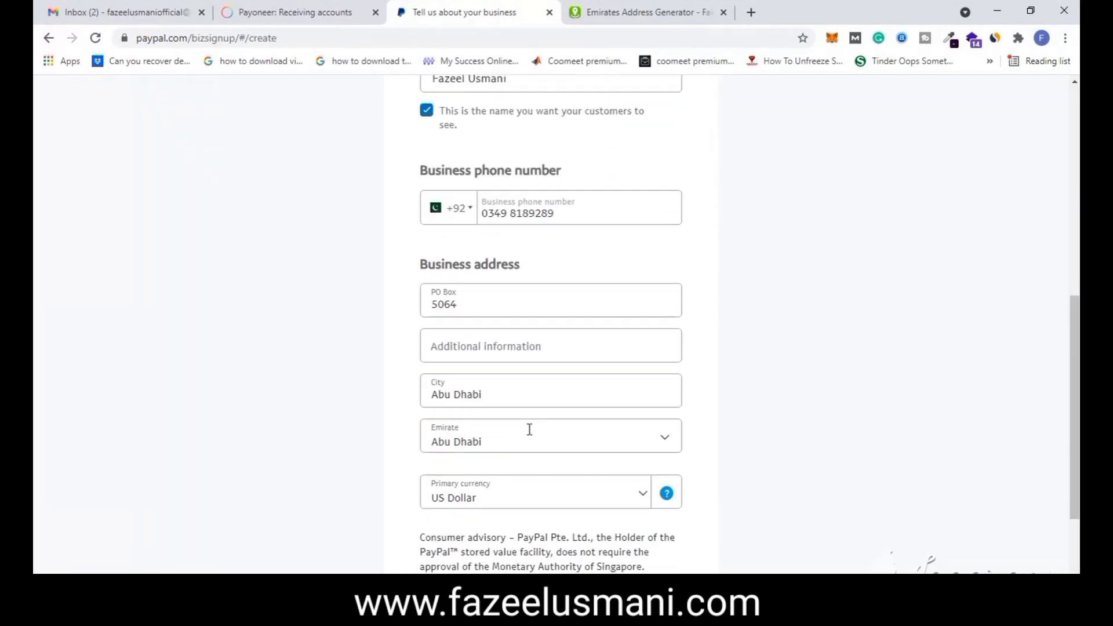
scroll(527, 435, "down", 2)
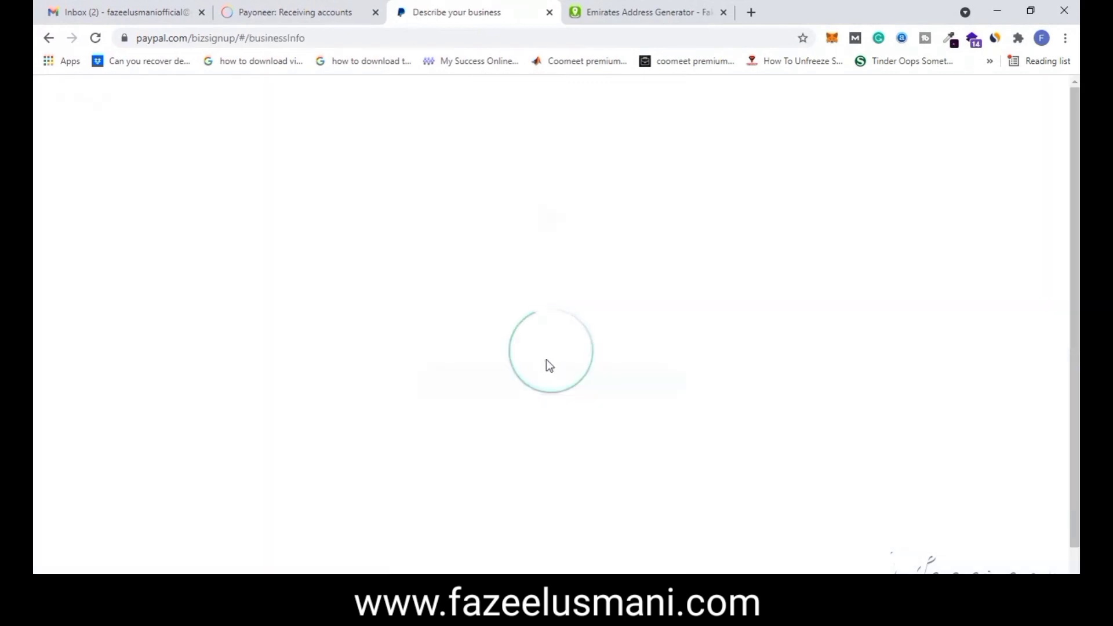
- Choose Individual/Sole Proprietorship and category Digital Goods Media-Books, Movies, Music, then continue
left_click(498, 326)
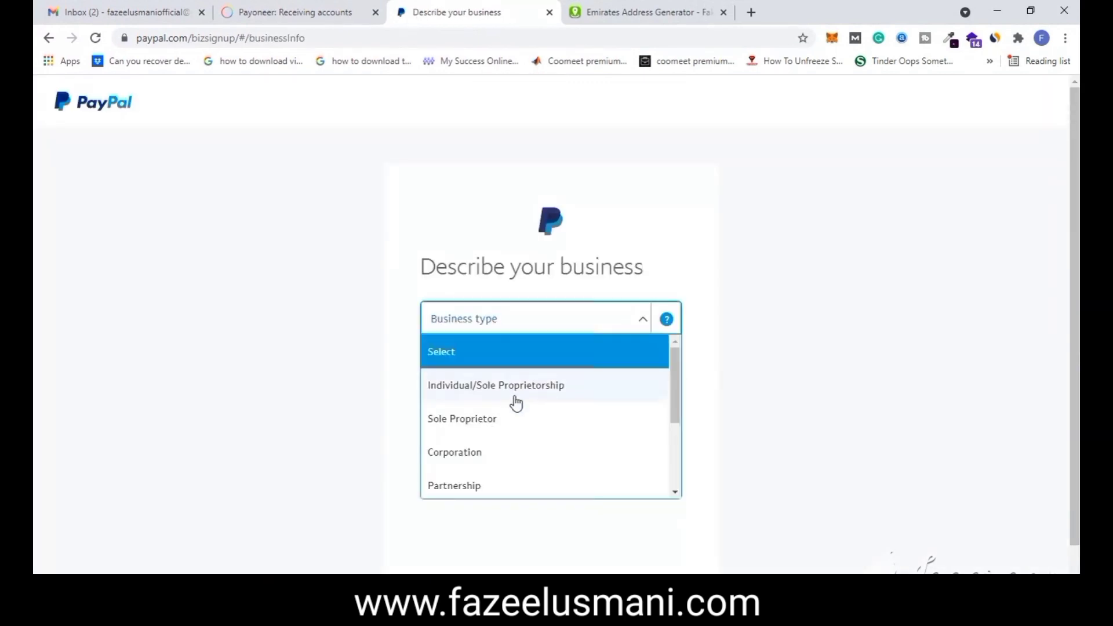
scroll(492, 426, "down", 3)
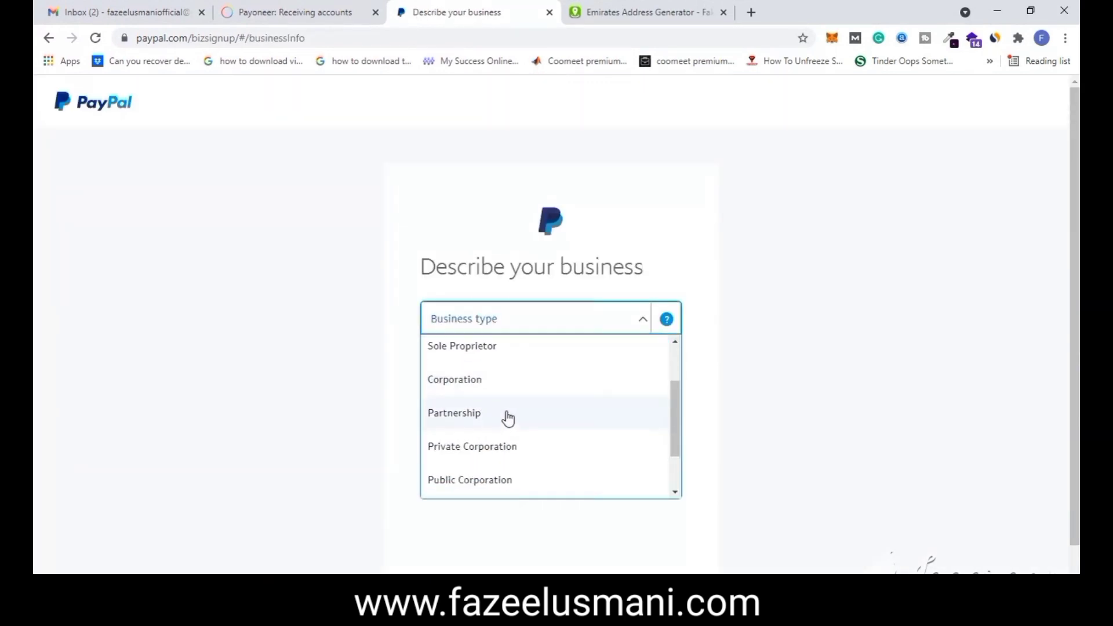
scroll(543, 453, "up", 3)
scroll(551, 413, "down", 2)
scroll(566, 424, "down", 2)
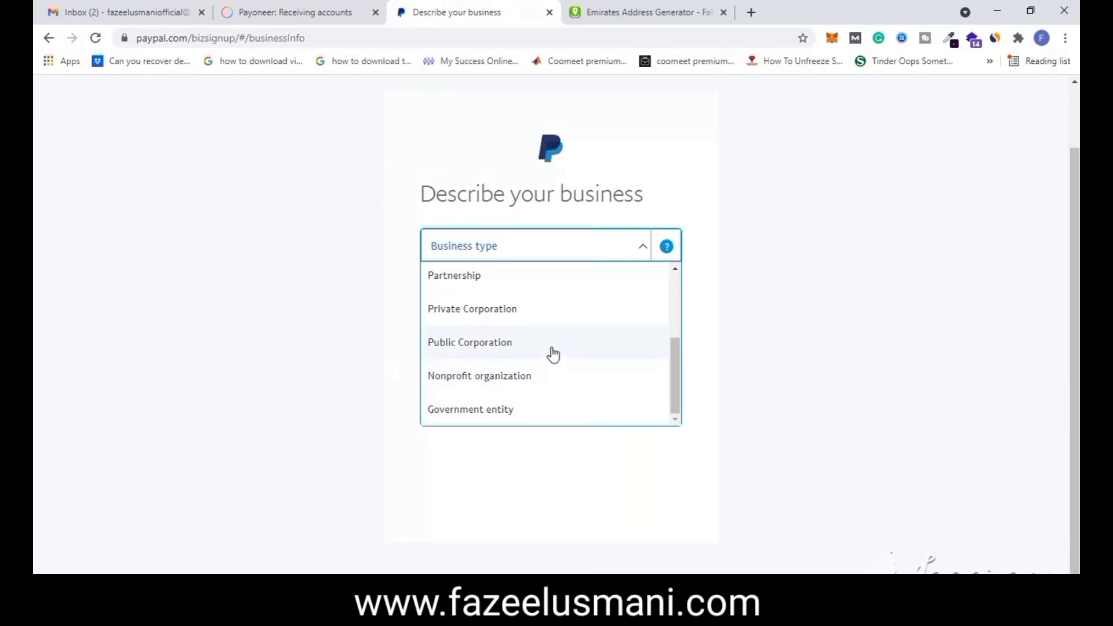
scroll(550, 354, "up", 4)
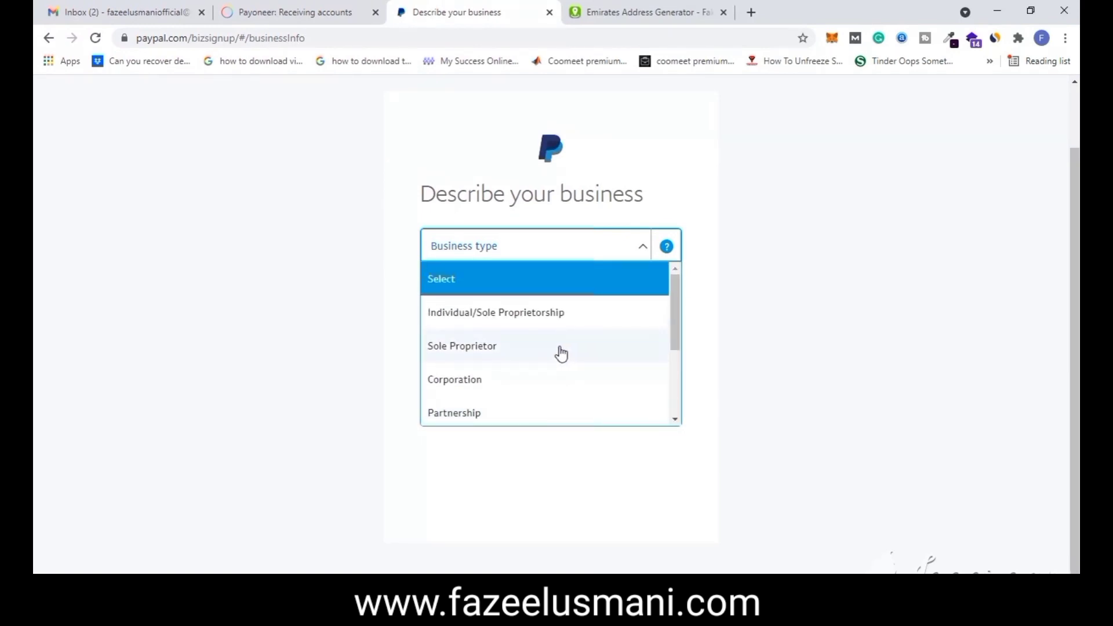
left_click(549, 316)
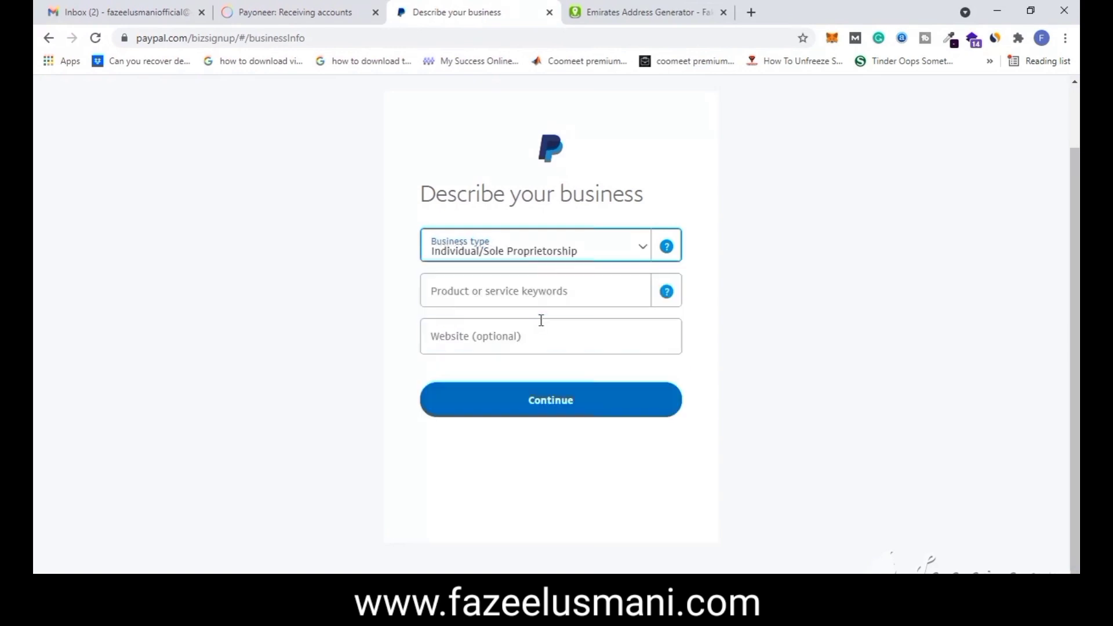
left_click(525, 297)
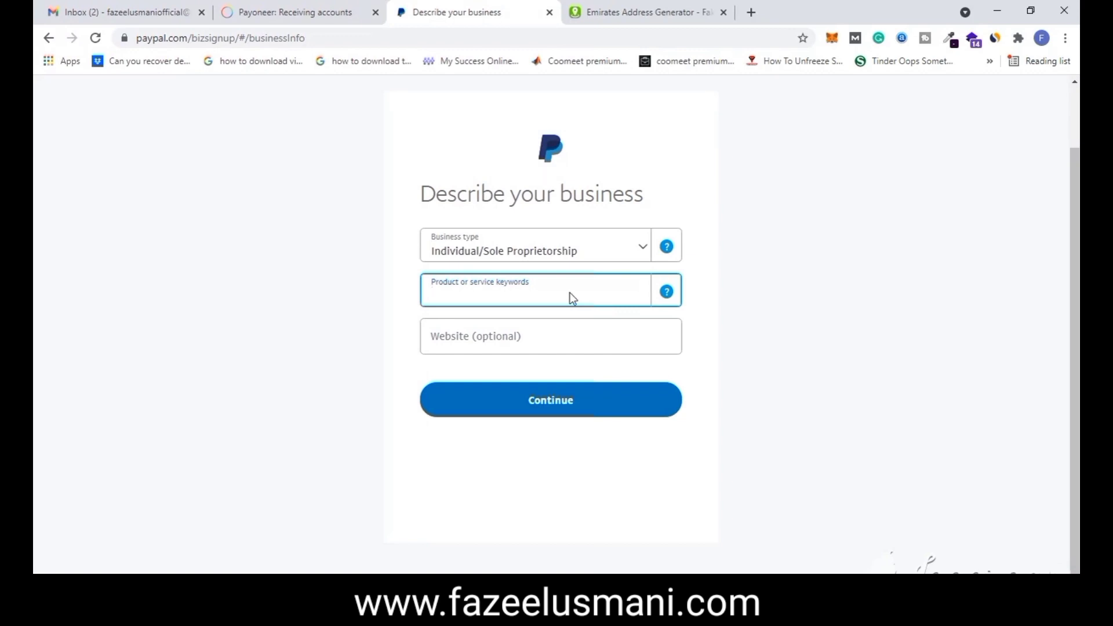
type("Di")
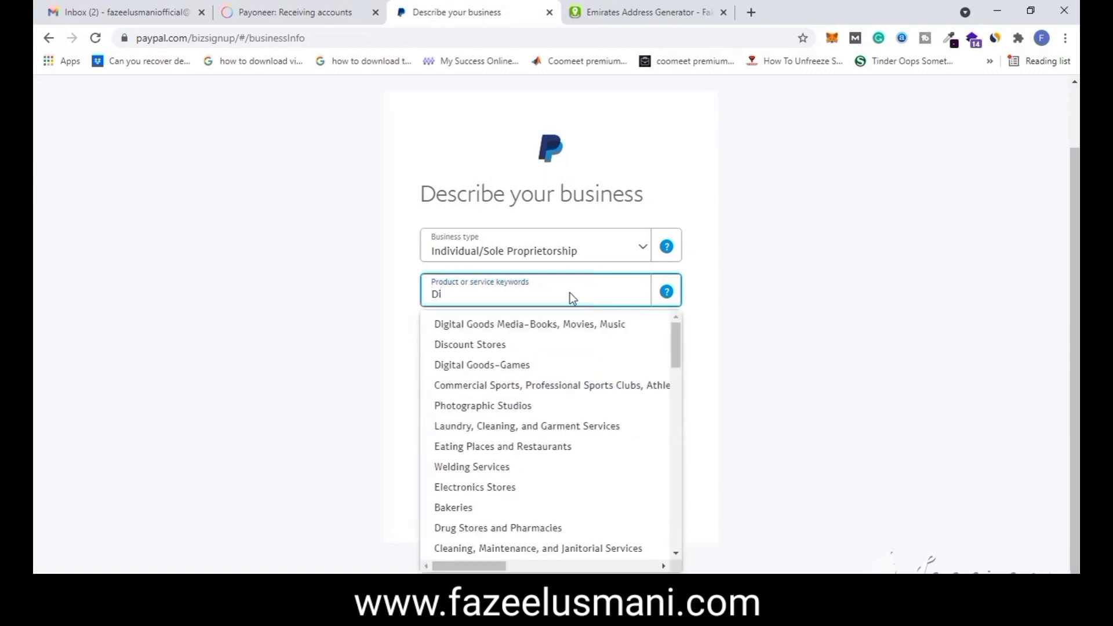
left_click(550, 323)
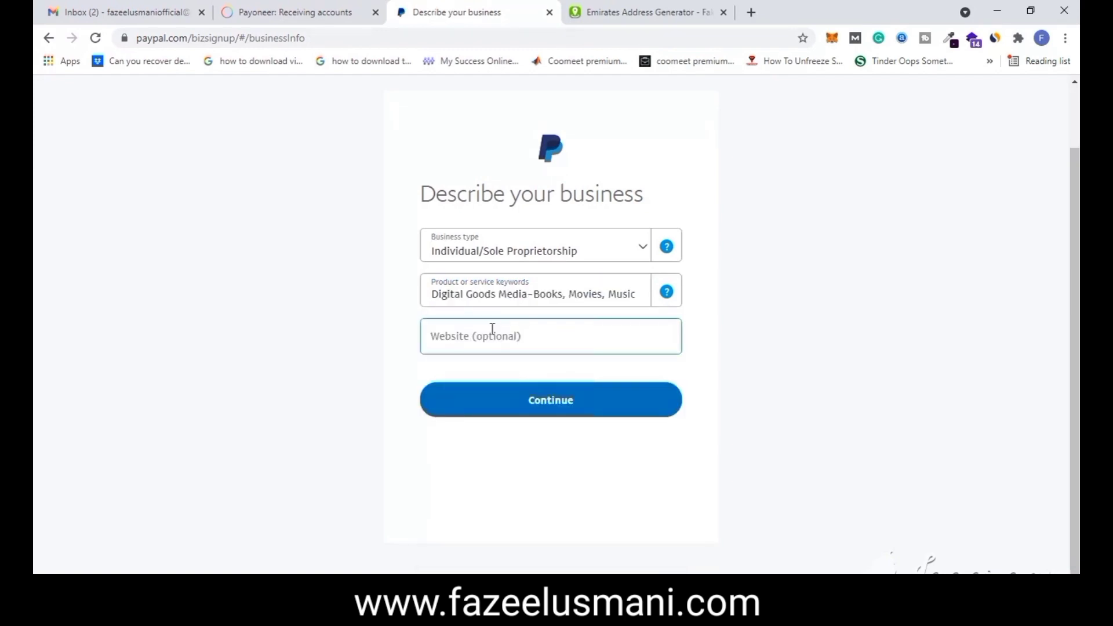
left_click(493, 333)
left_click(554, 409)
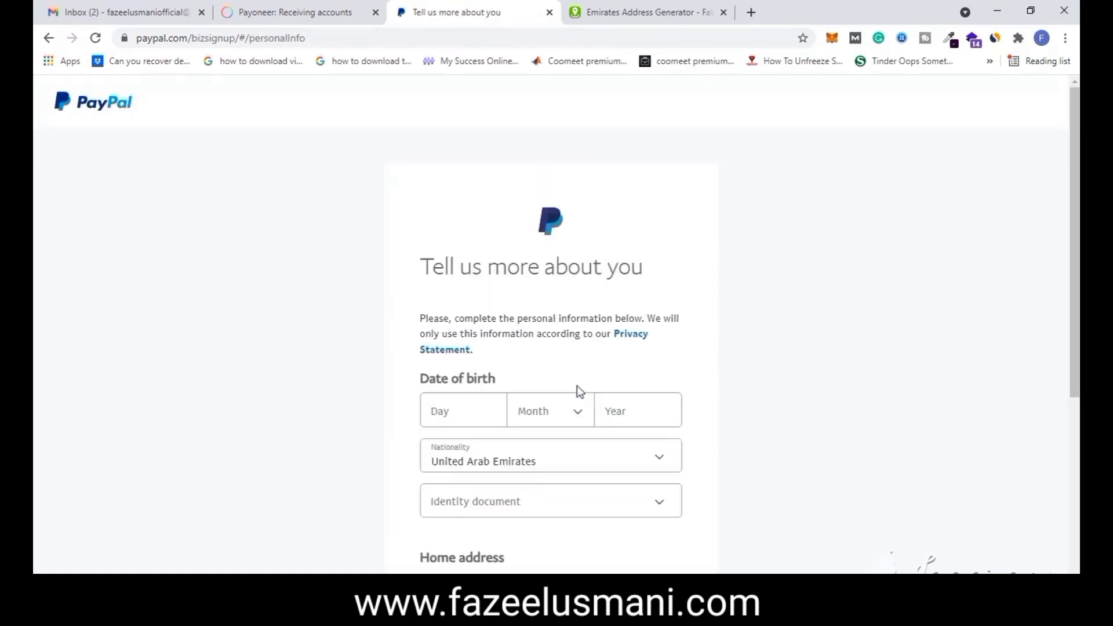
- Replace United Arab Emirates with Pakistan in the Nationality list
scroll(576, 385, "down", 3)
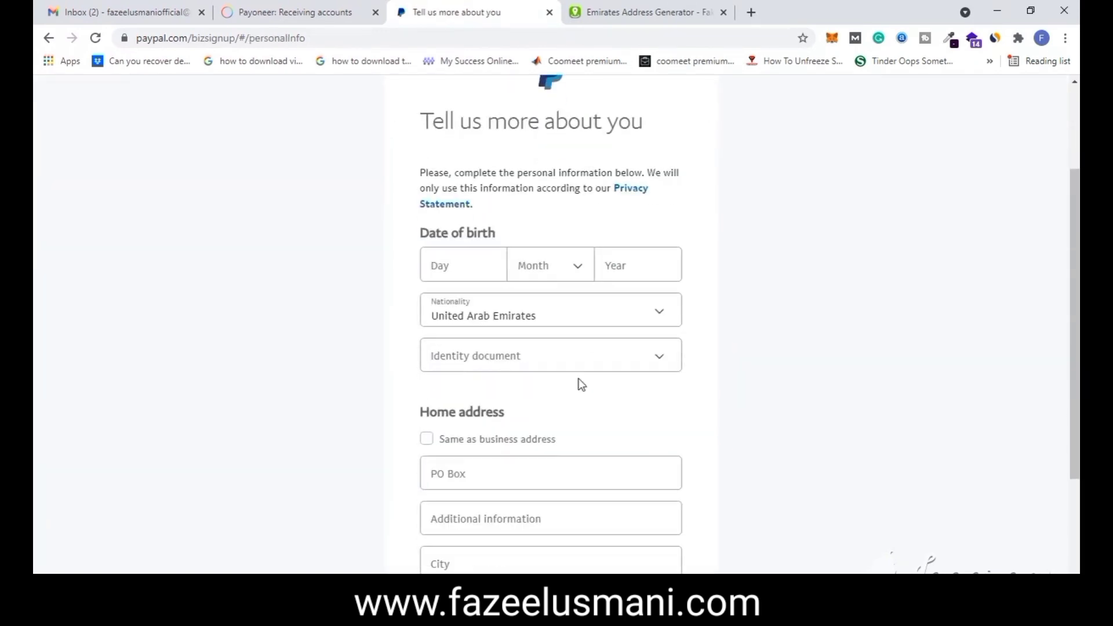
left_click(478, 312)
scroll(495, 390, "down", 3)
scroll(495, 390, "down", 3)
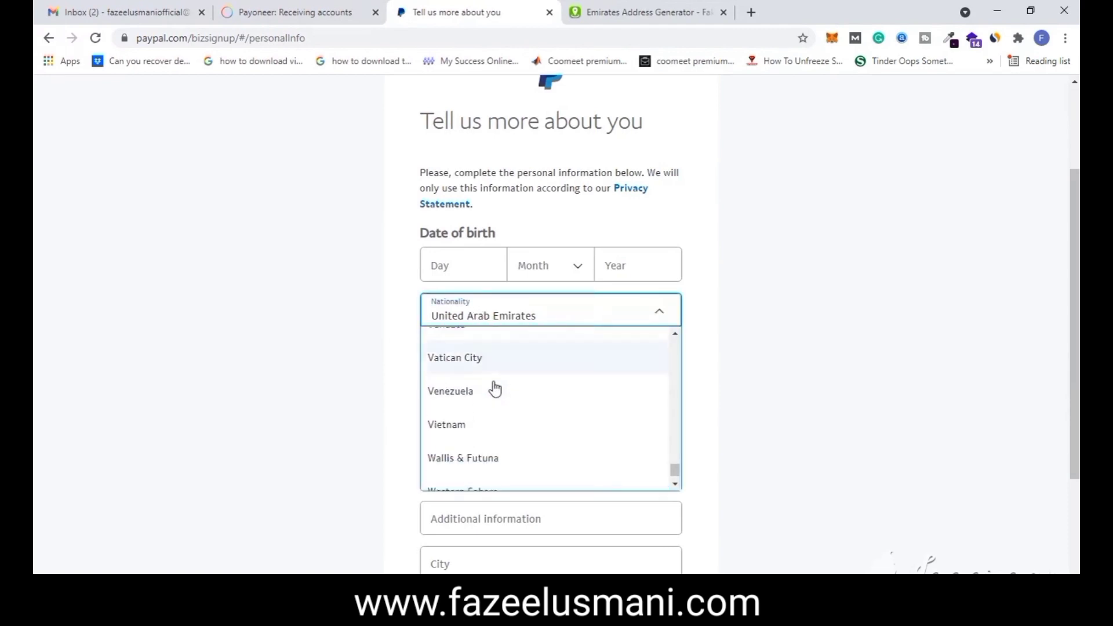
scroll(495, 390, "down", 3)
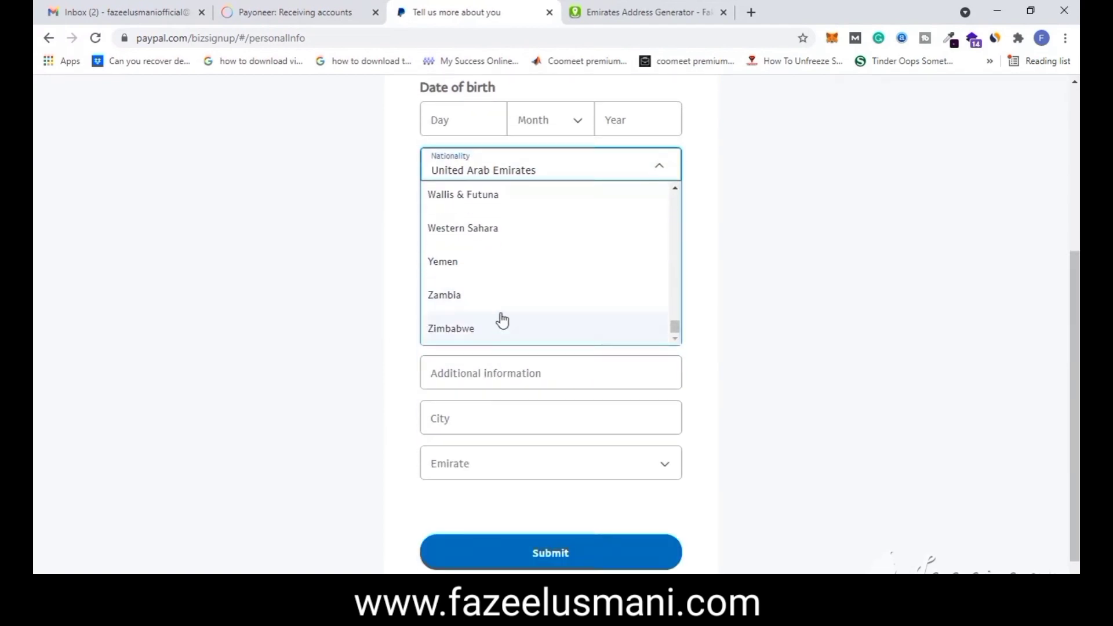
scroll(496, 303, "up", 6)
scroll(492, 298, "up", 5)
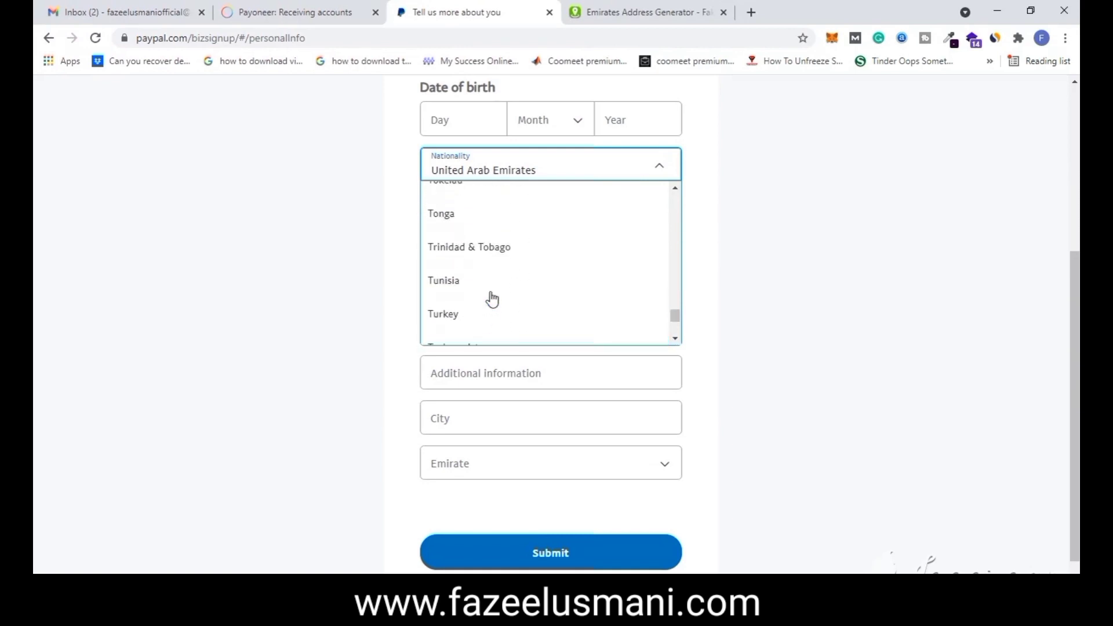
scroll(492, 299, "up", 10)
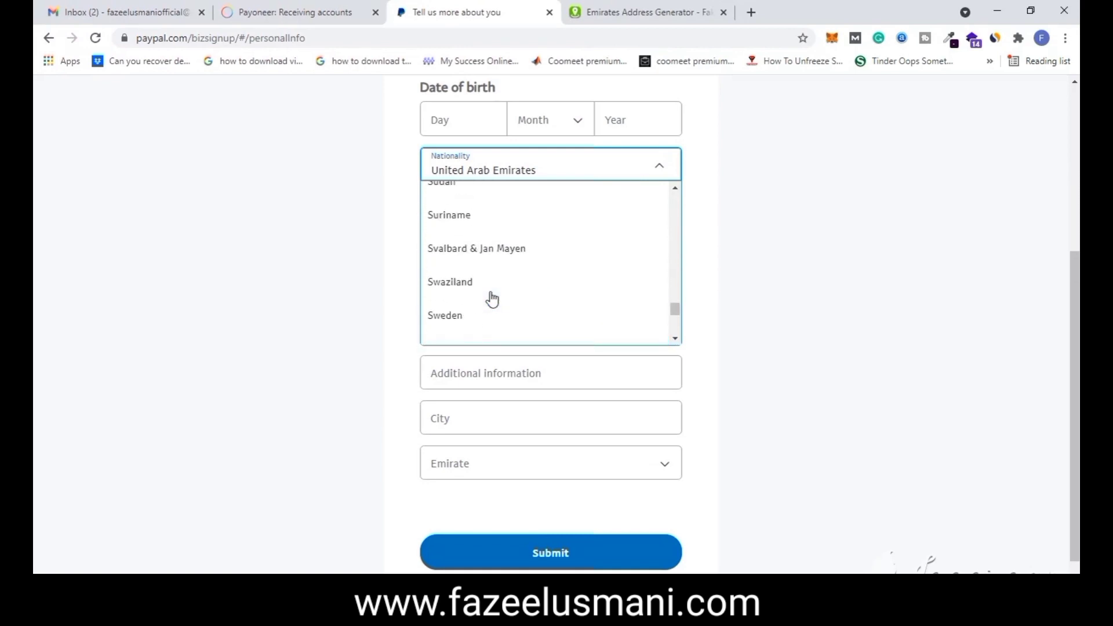
scroll(492, 299, "up", 10)
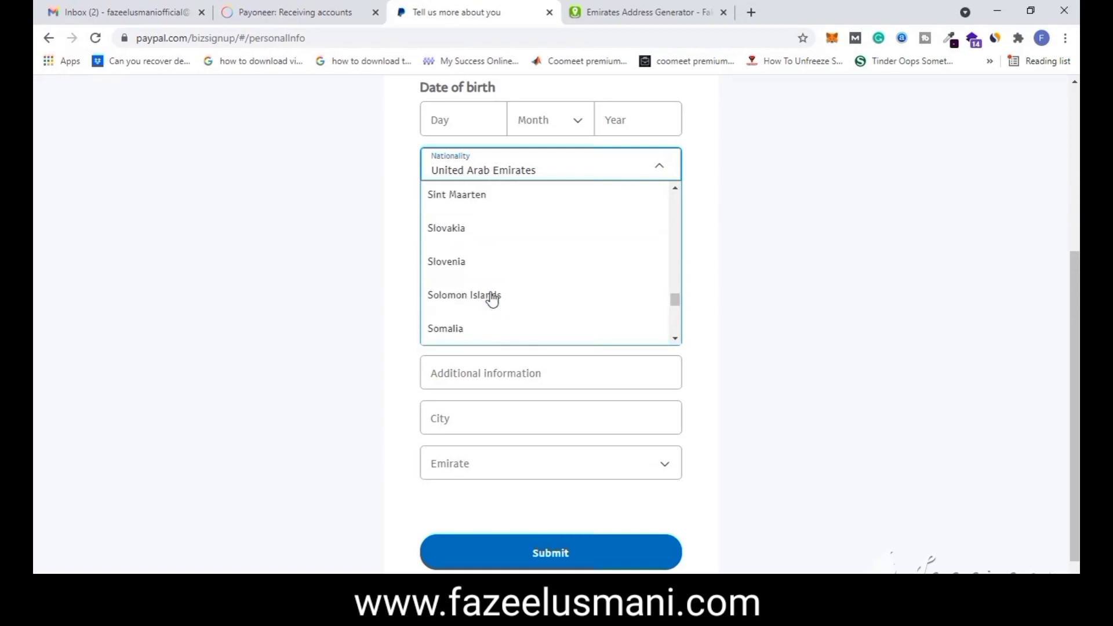
scroll(492, 299, "up", 10)
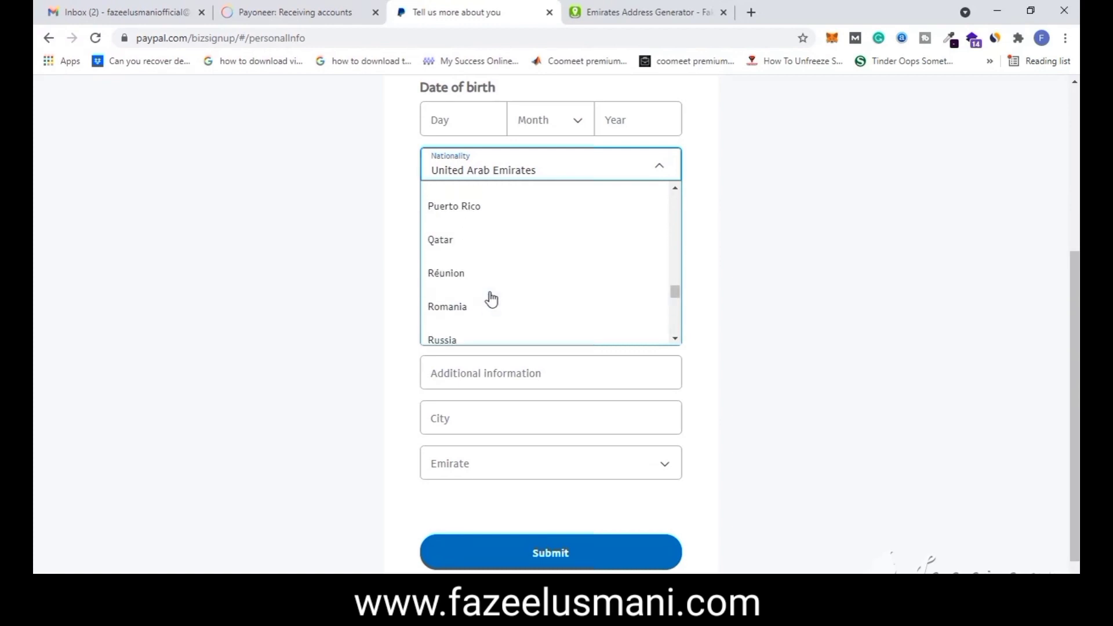
scroll(491, 297, "up", 4)
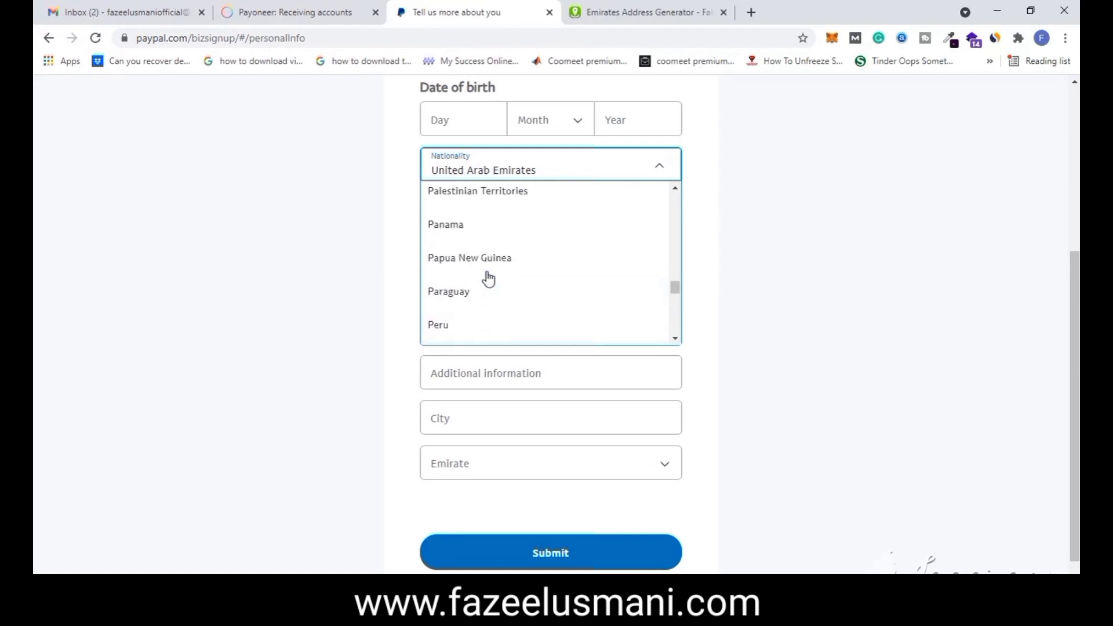
left_click(457, 197)
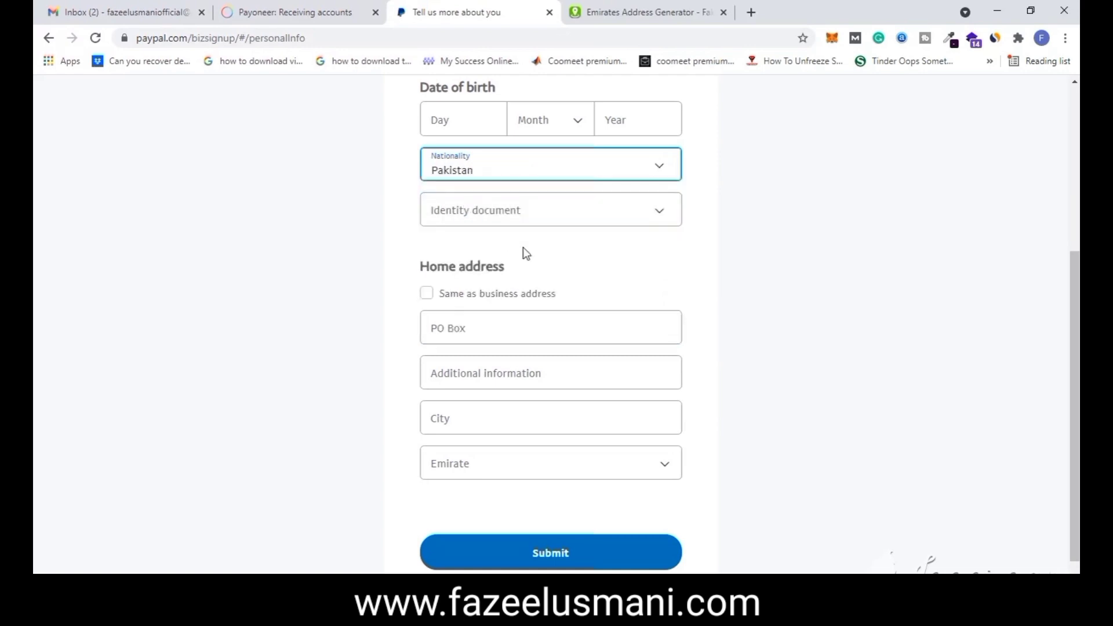
scroll(720, 276, "up", 3)
left_click(477, 270)
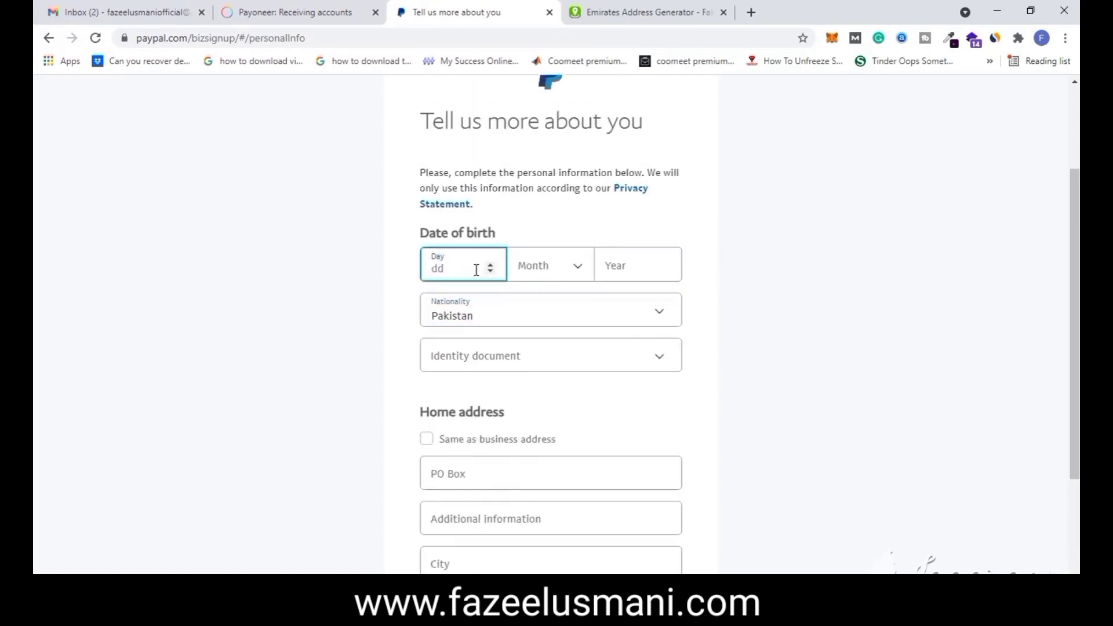
key("Tab")
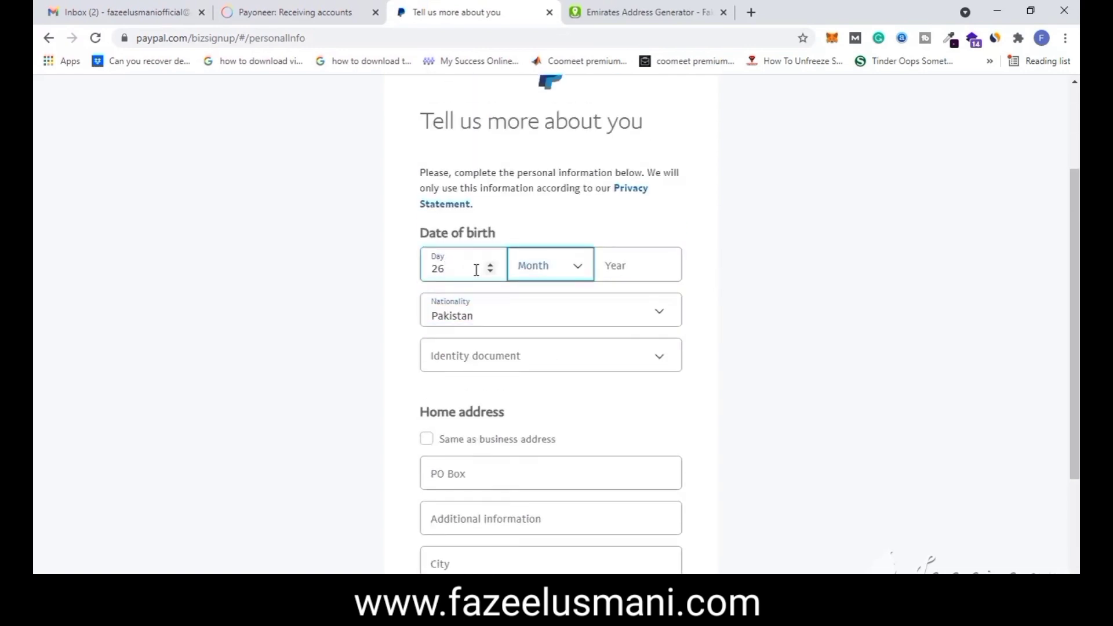
key("Return")
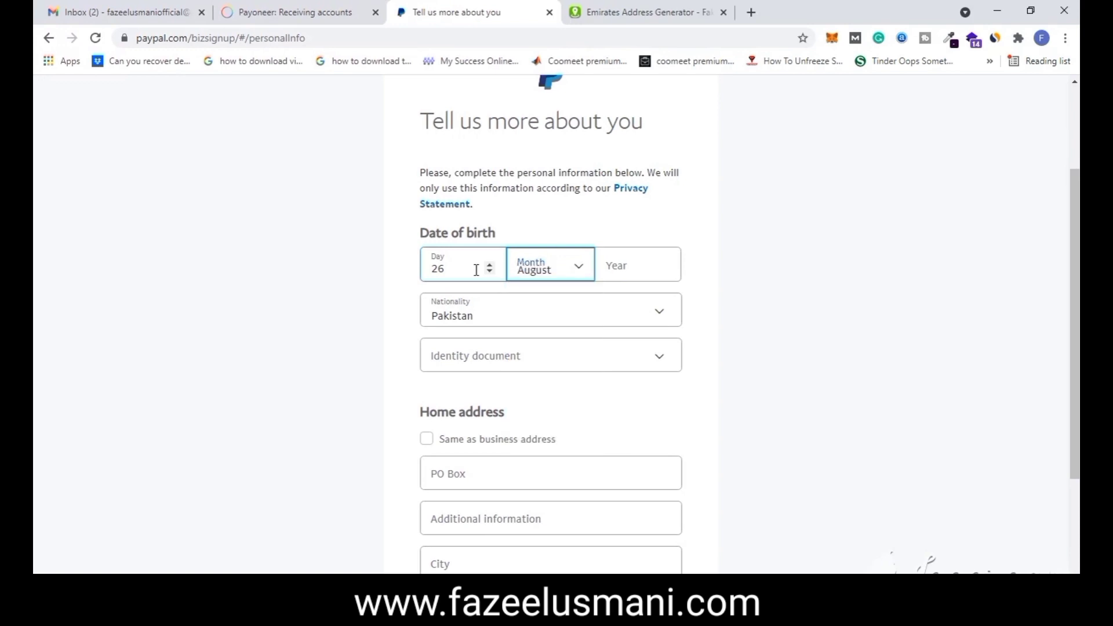
key("Tab")
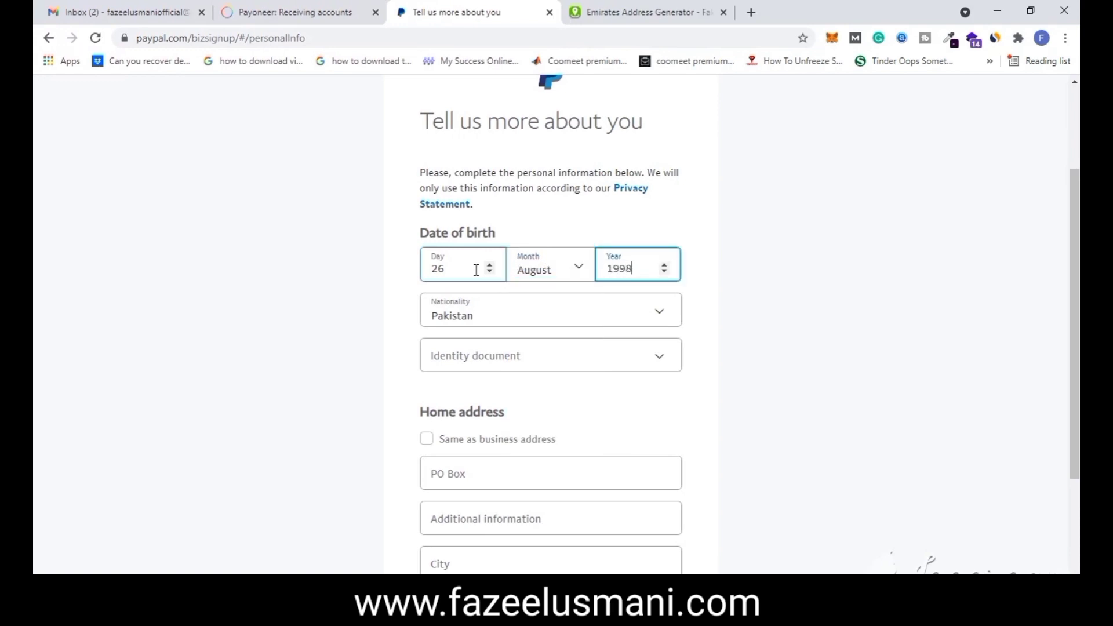
- Choose National ID as the identity document and enter its number
left_click(557, 359)
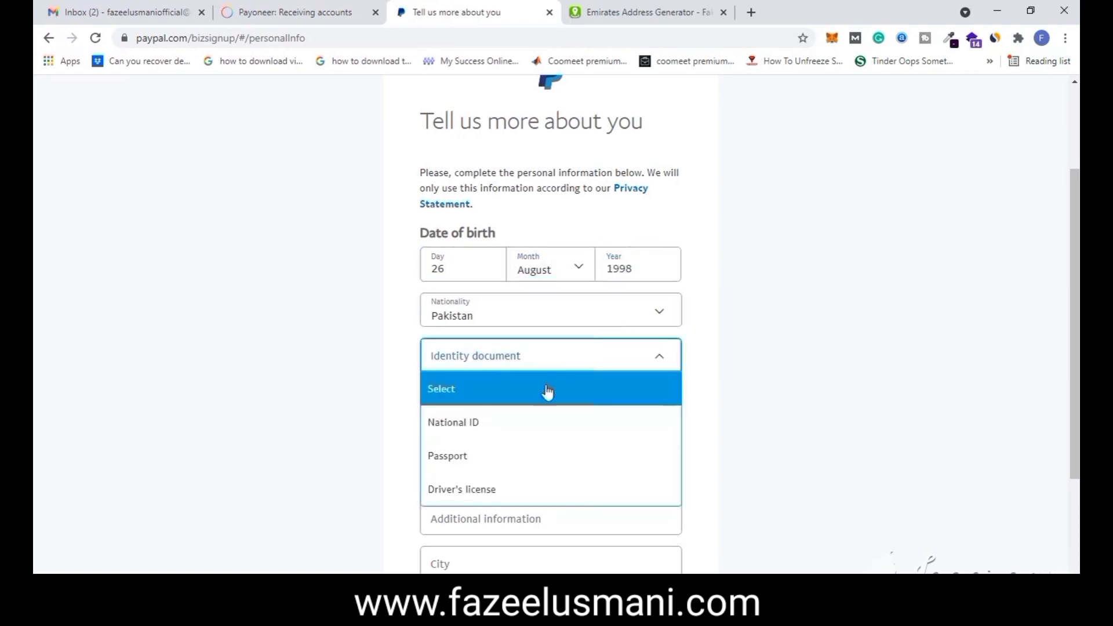
left_click(519, 418)
left_click(566, 414)
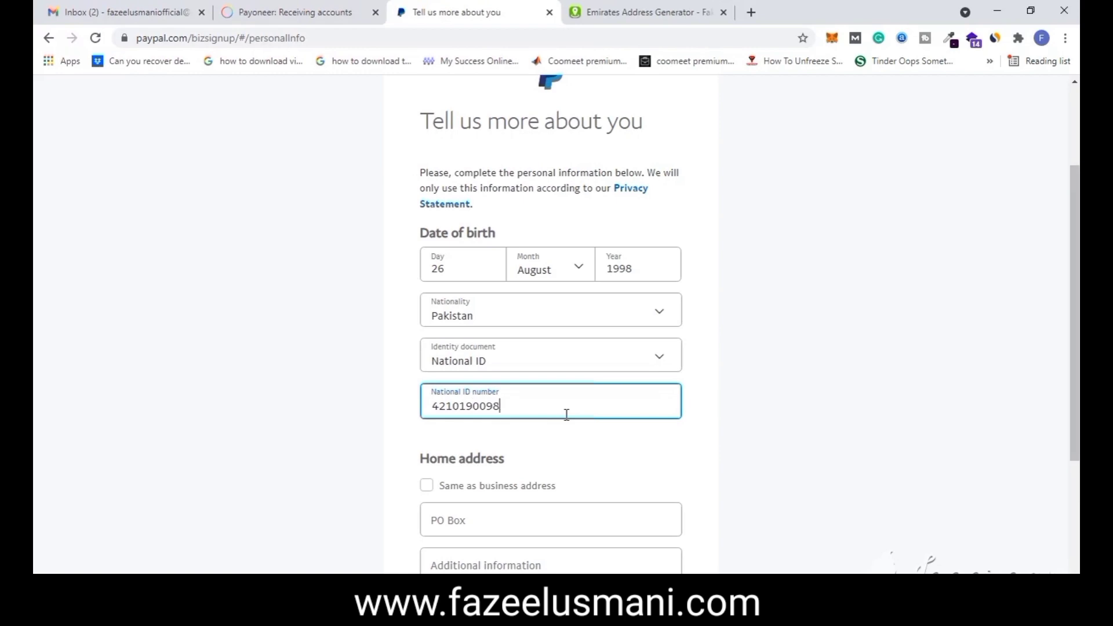
left_click(807, 329)
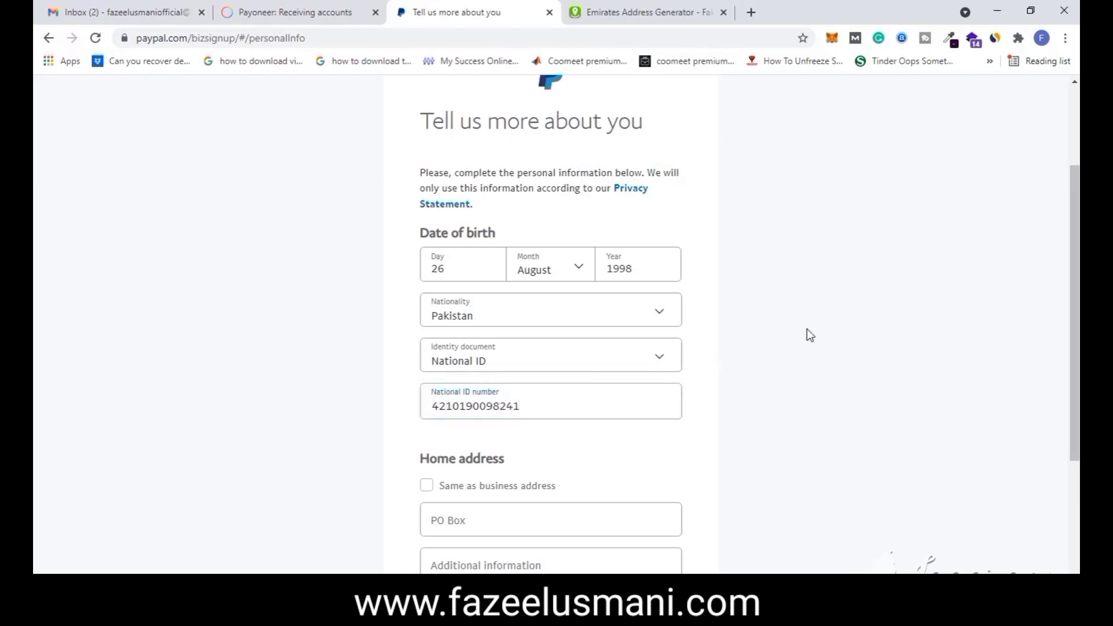
- Use the business address as the home address and submit the form
scroll(831, 350, "down", 2)
left_click(513, 379)
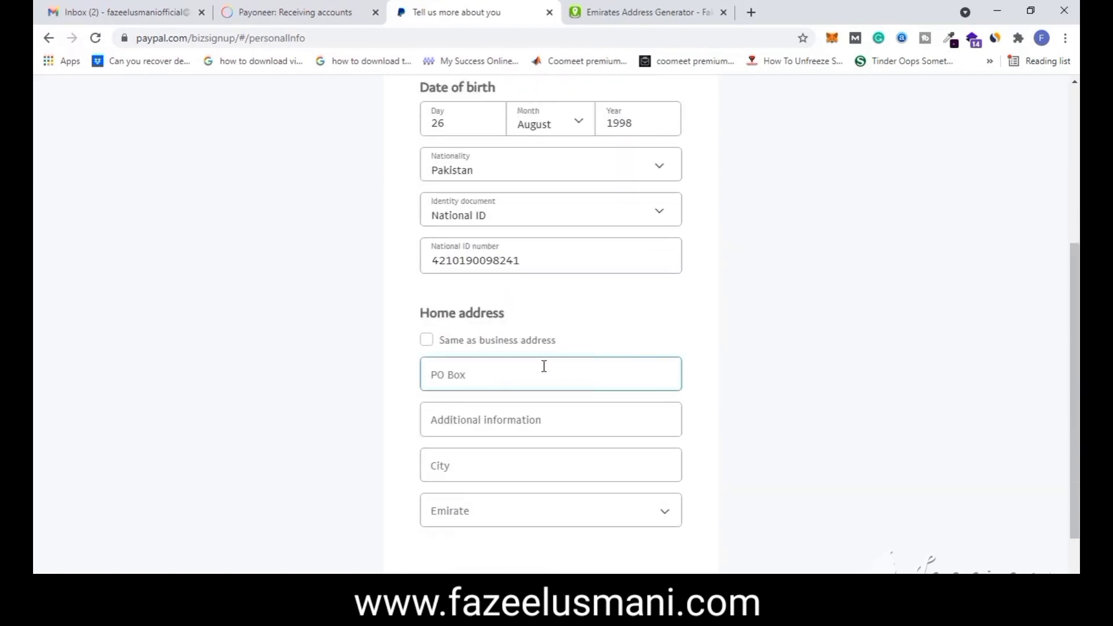
left_click(515, 342)
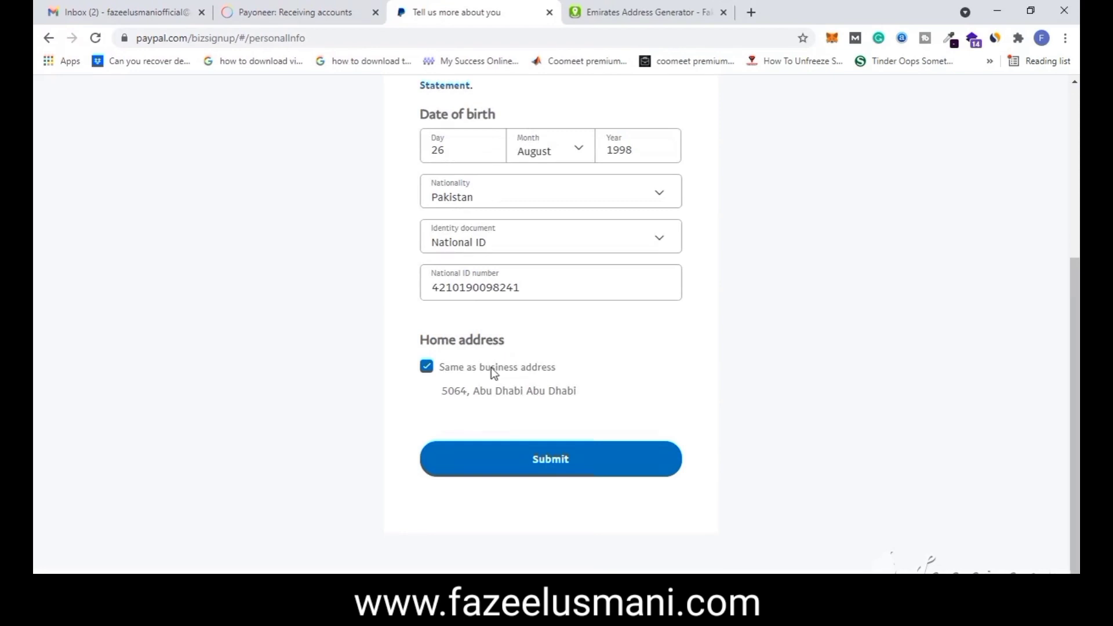
scroll(493, 369, "up", 2)
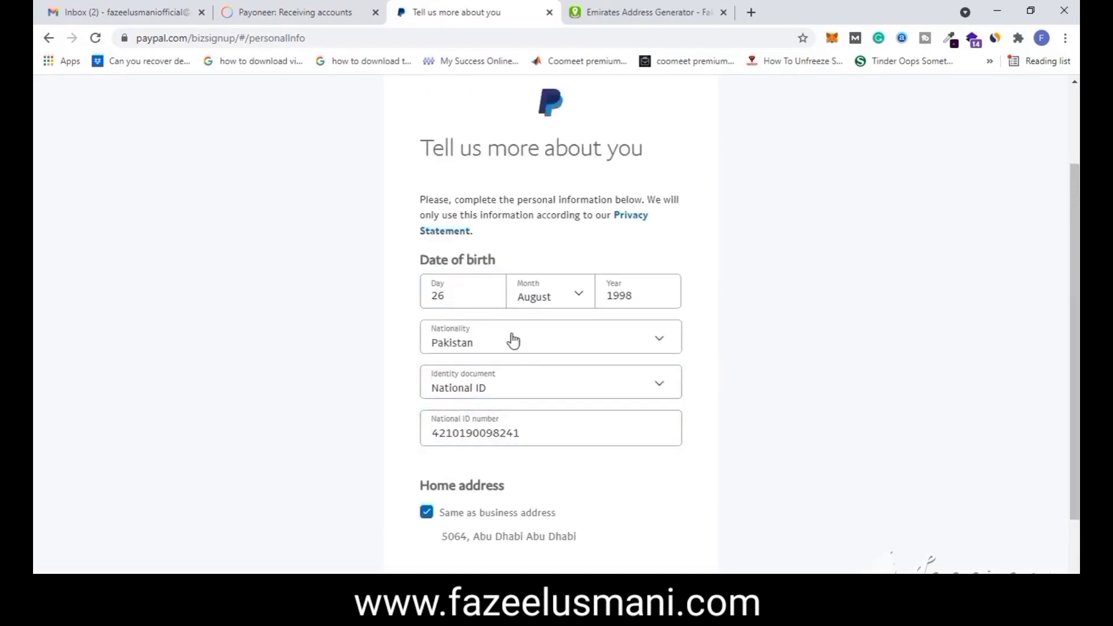
scroll(522, 419, "down", 1)
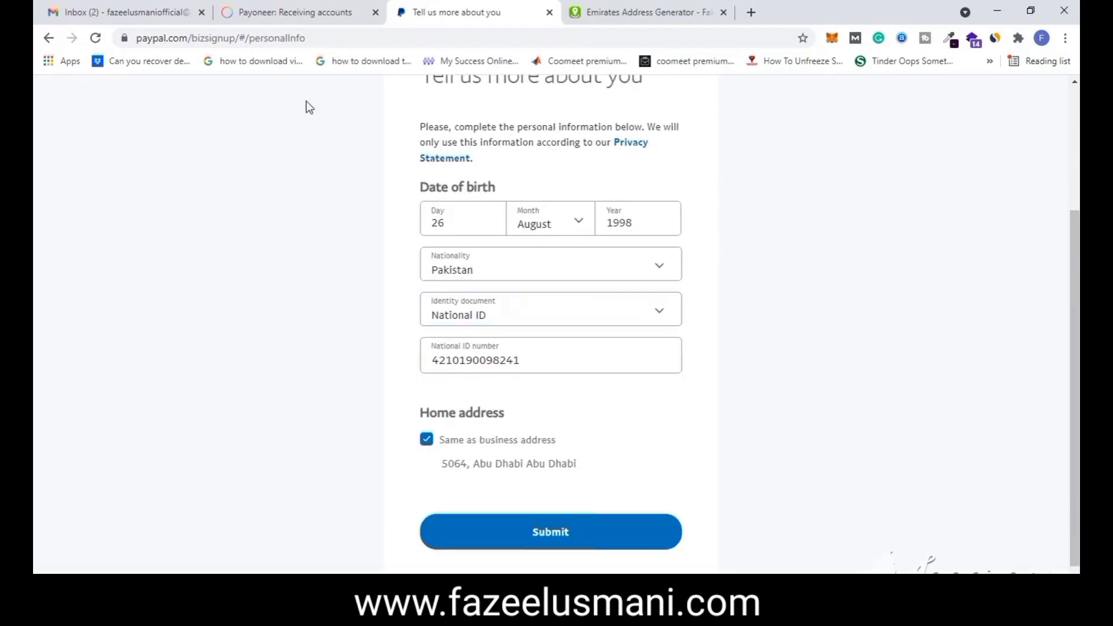
left_click(534, 533)
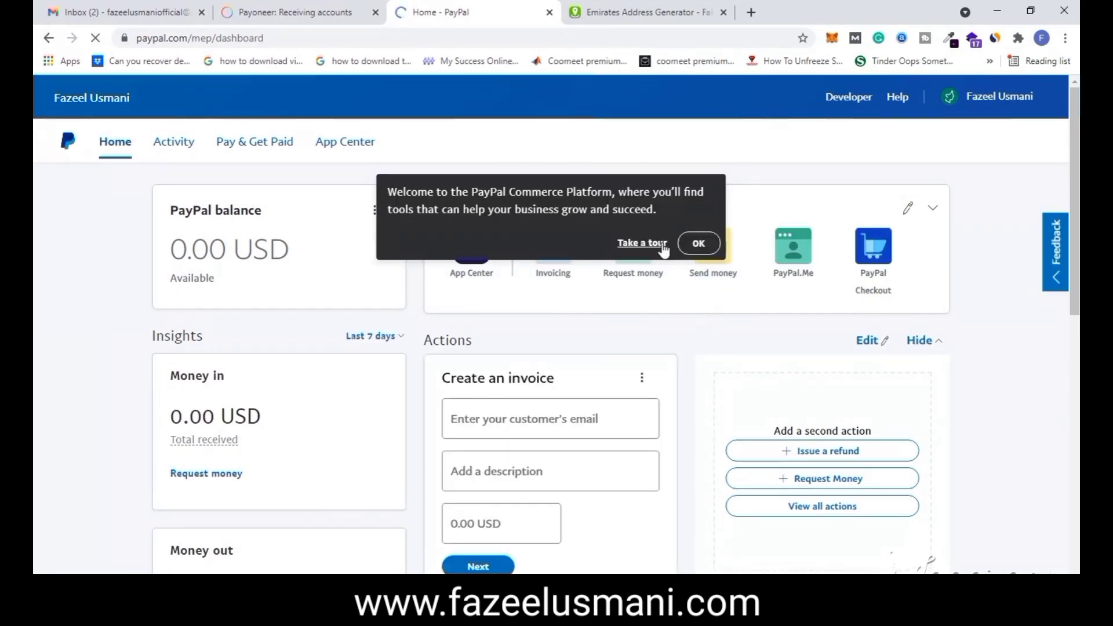
- Dismiss the dashboard pop-ups, check Send money, return Home, then switch to Gmail
left_click(689, 244)
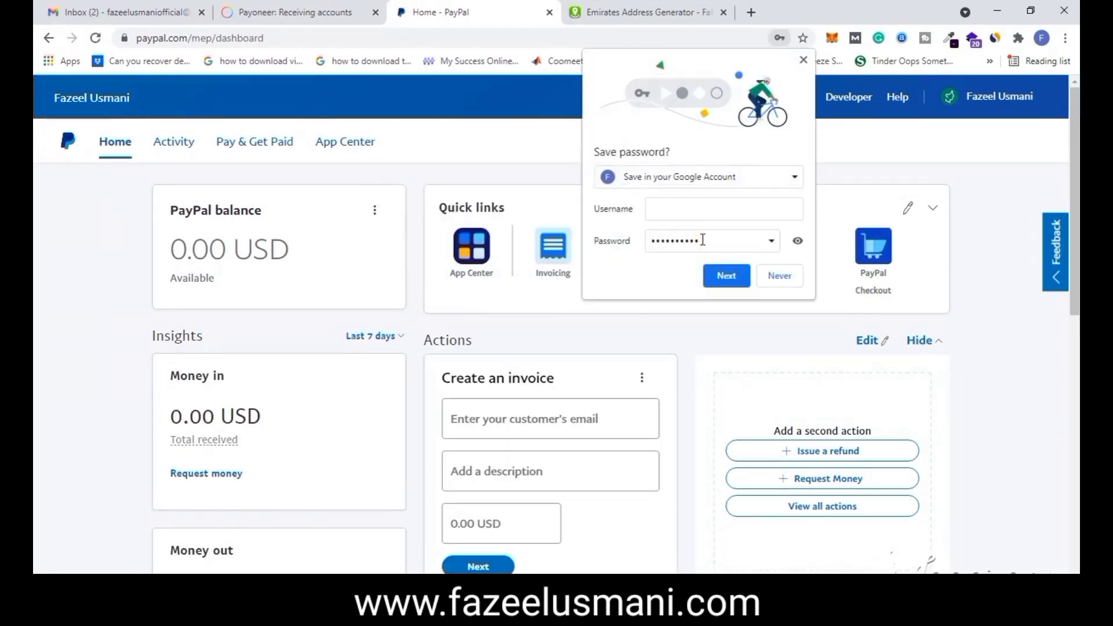
left_click(778, 276)
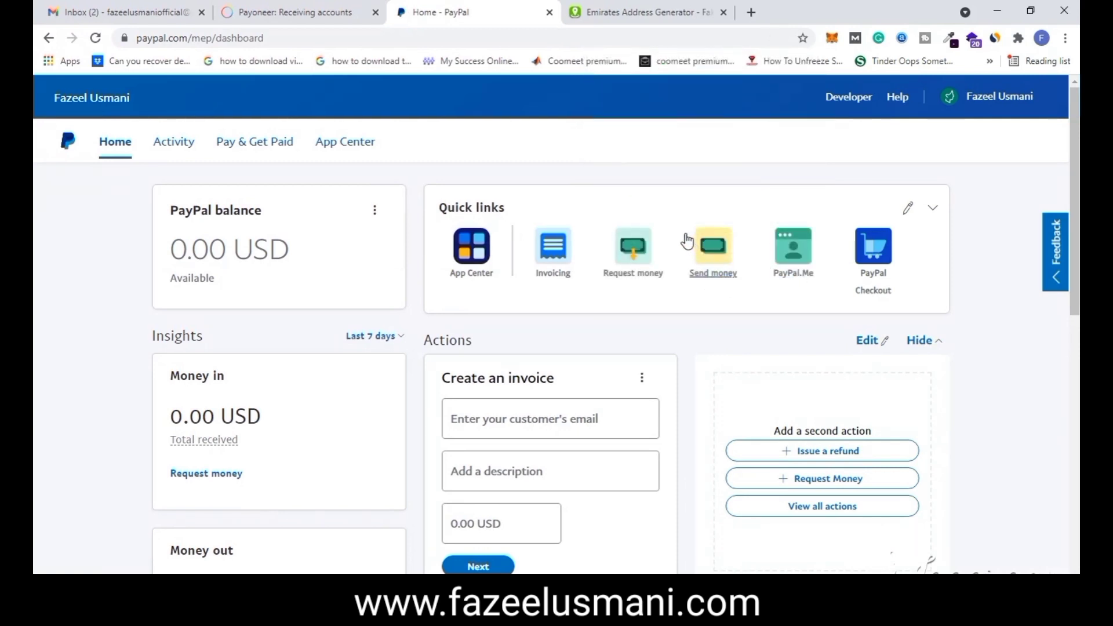
left_click(689, 242)
left_click(184, 146)
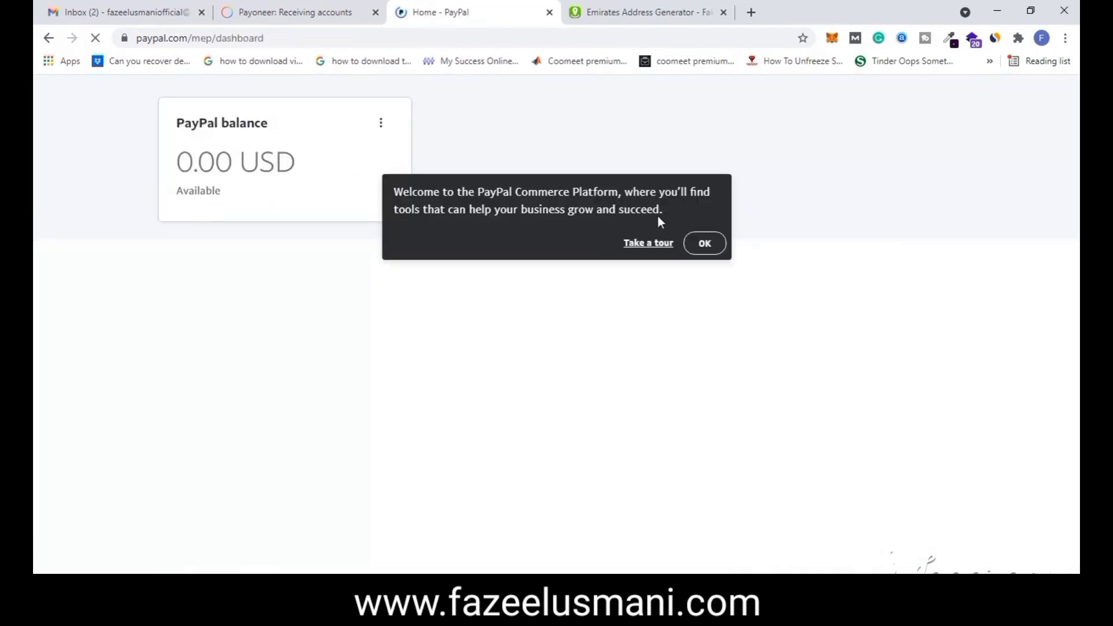
left_click(705, 243)
key("ctrl+1")
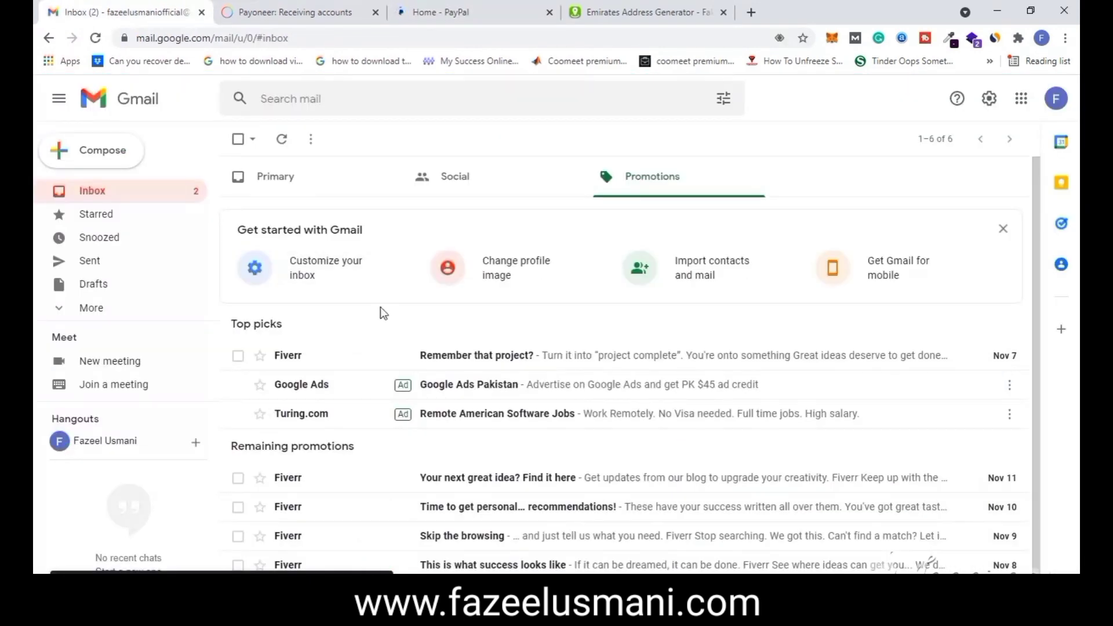
- Refresh the Primary inbox, open PayPal's 'Confirm your email' message and follow Confirm Your Email
left_click(295, 191)
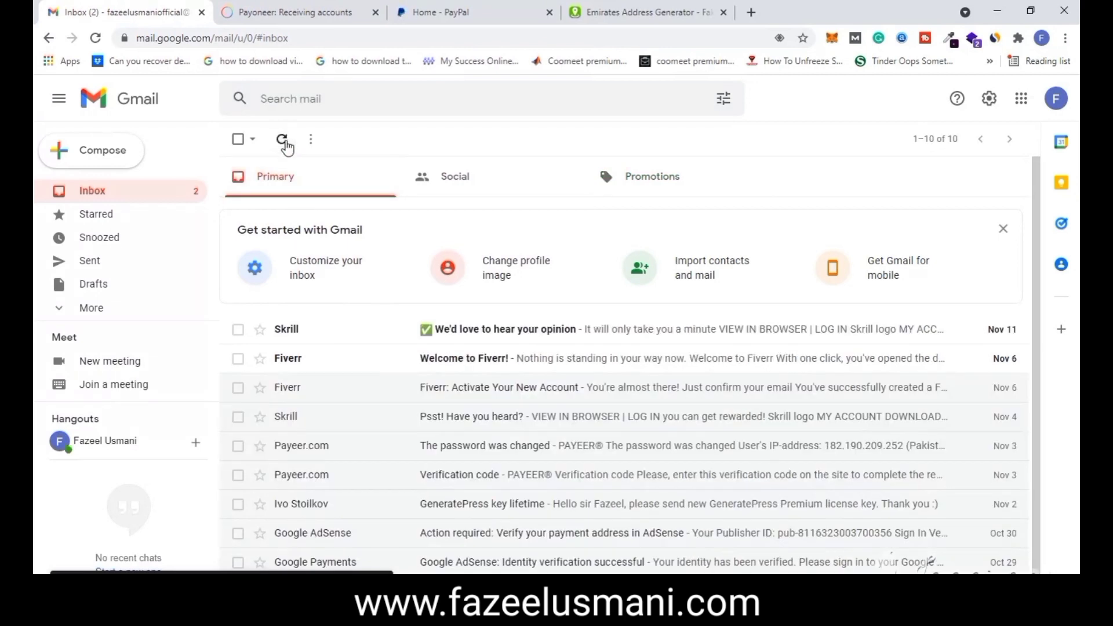
left_click(283, 140)
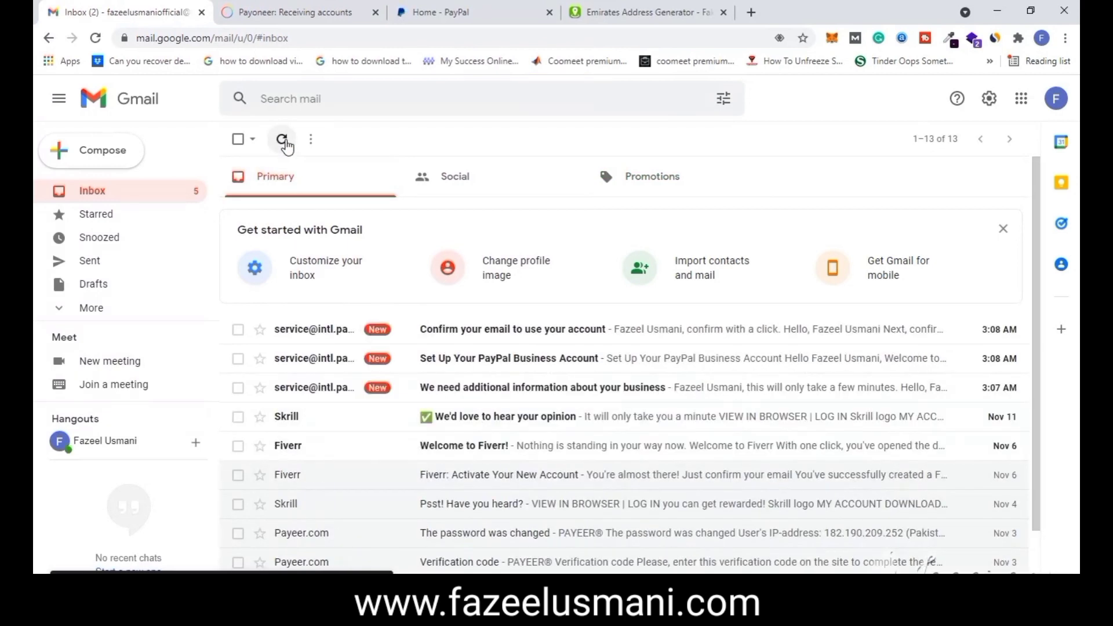
left_click(502, 333)
scroll(641, 490, "down", 2)
left_click(650, 482)
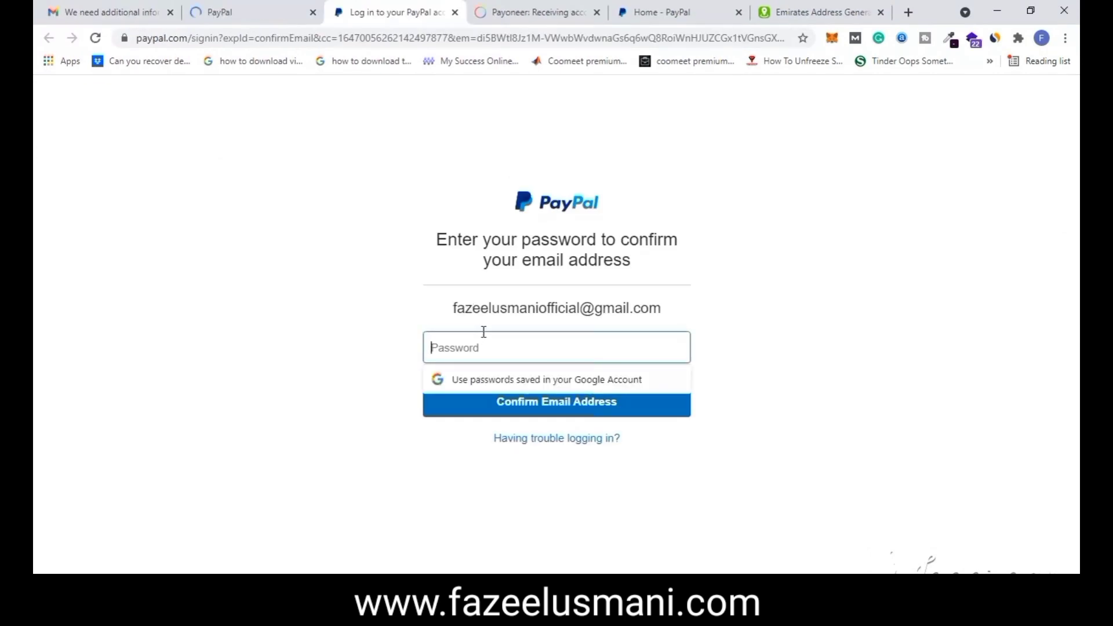
- Confirm the email with the account password and close the address generator page
type("••••")
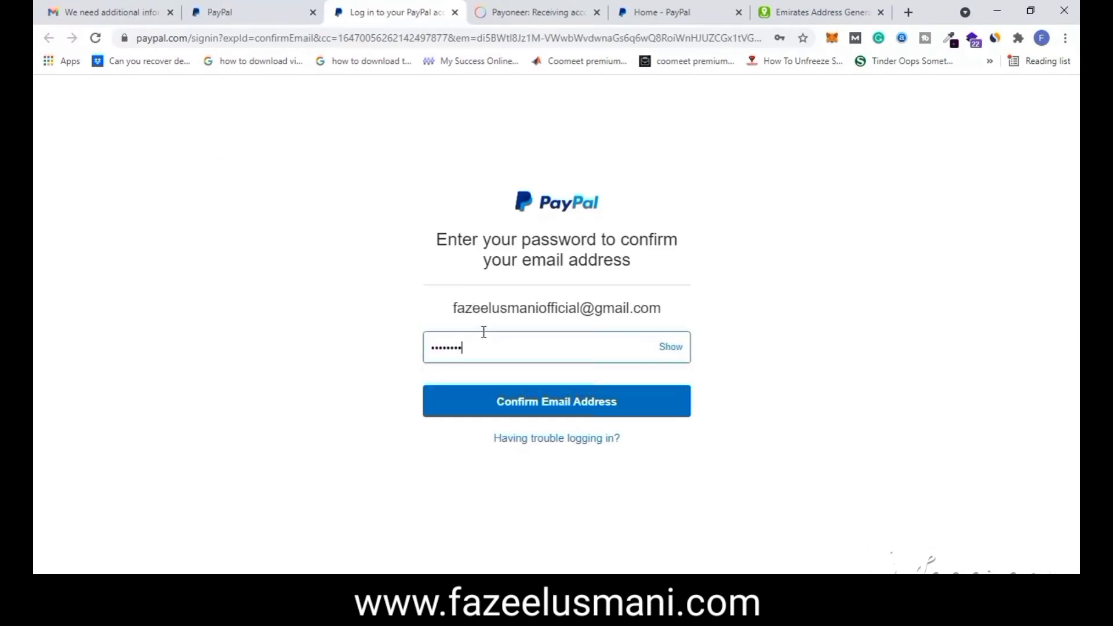
type("••••••")
key("Return")
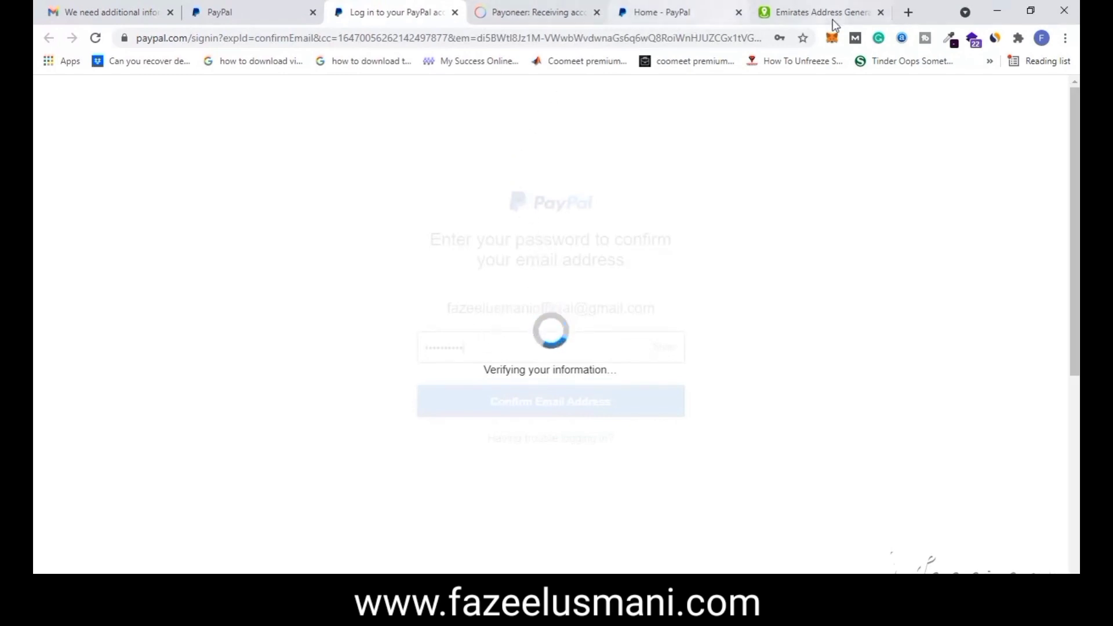
left_click(881, 12)
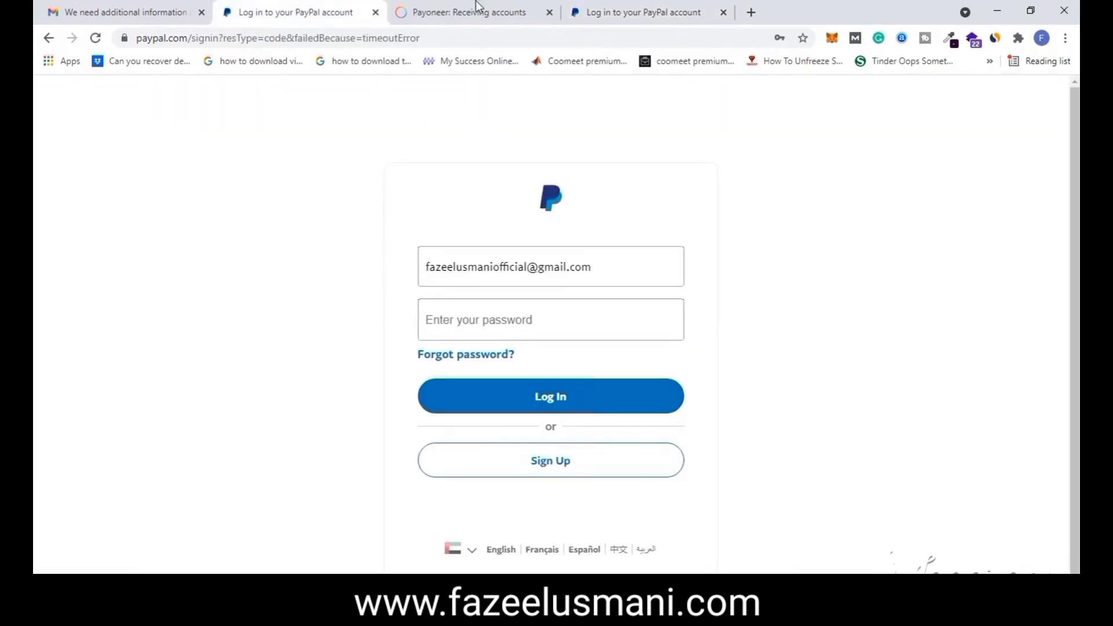
- Log back into PayPal with the password and close the duplicate login tab
left_click(498, 321)
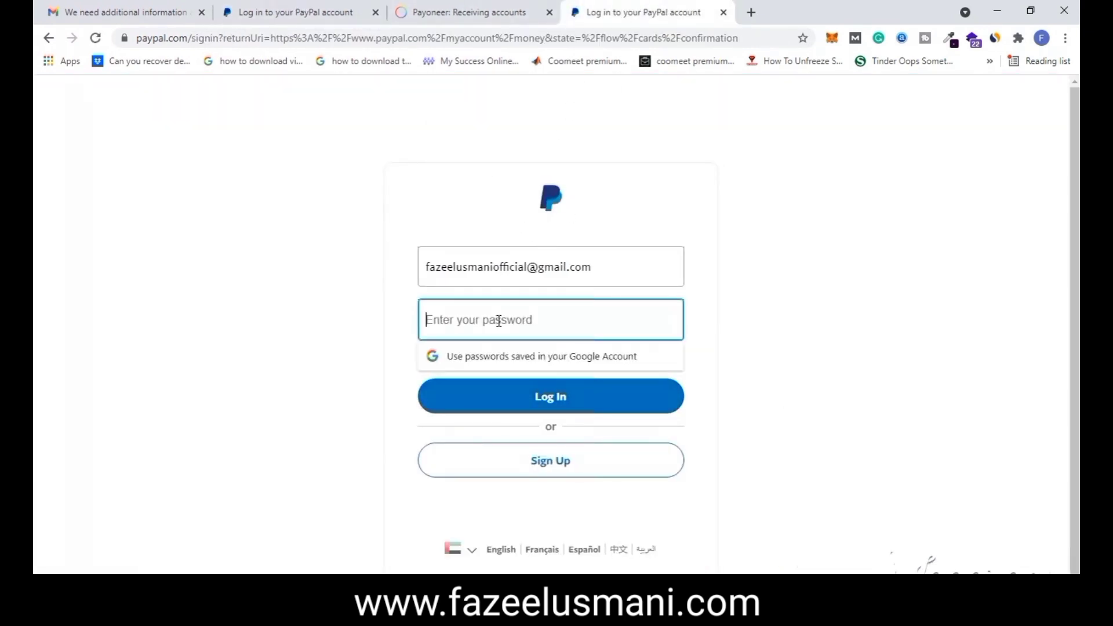
type("••")
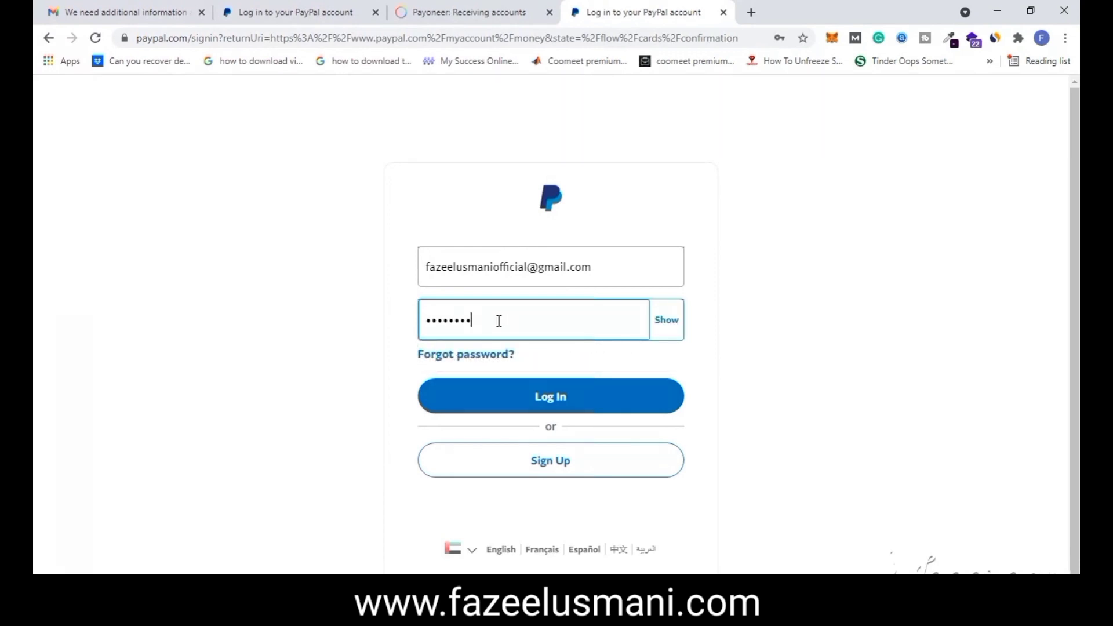
key("Return")
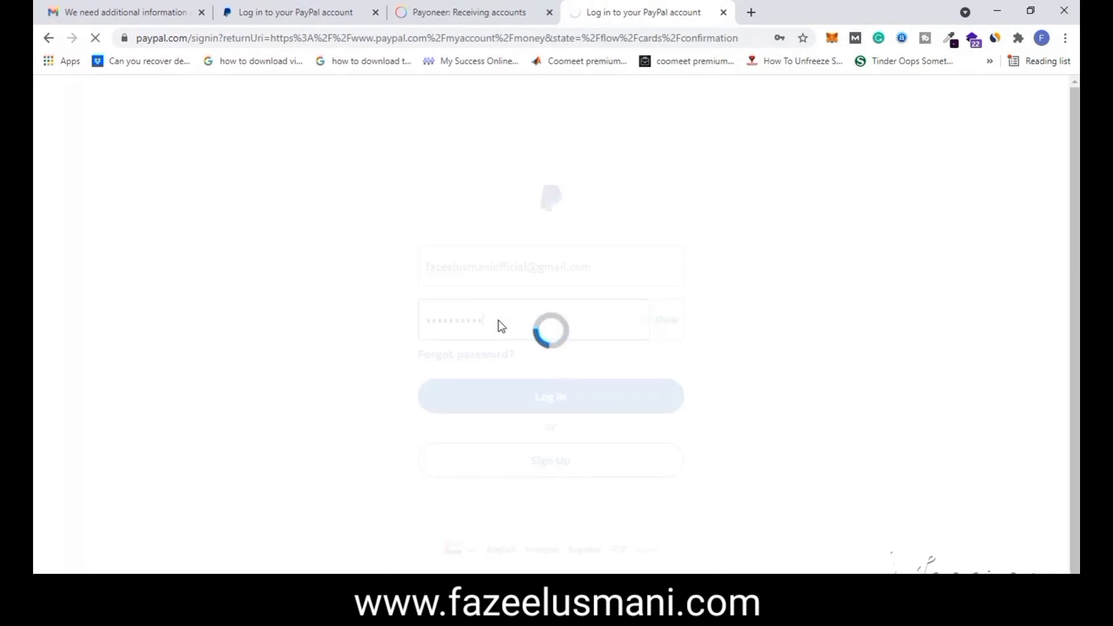
left_click(376, 13)
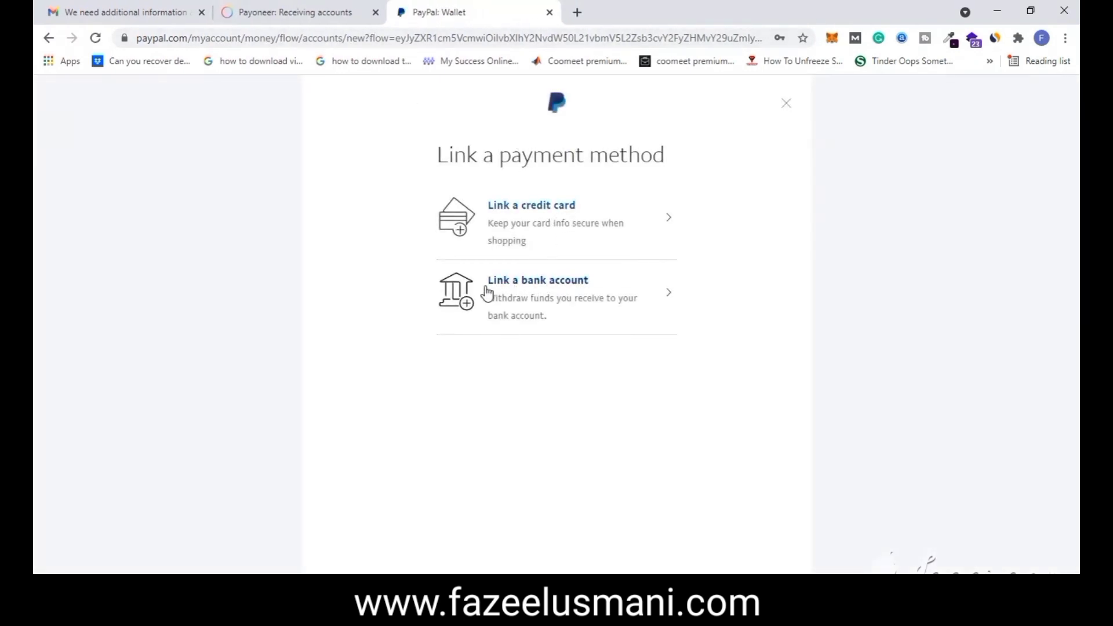
- Start linking a bank account and review the UAE IBAN form fields
left_click(545, 294)
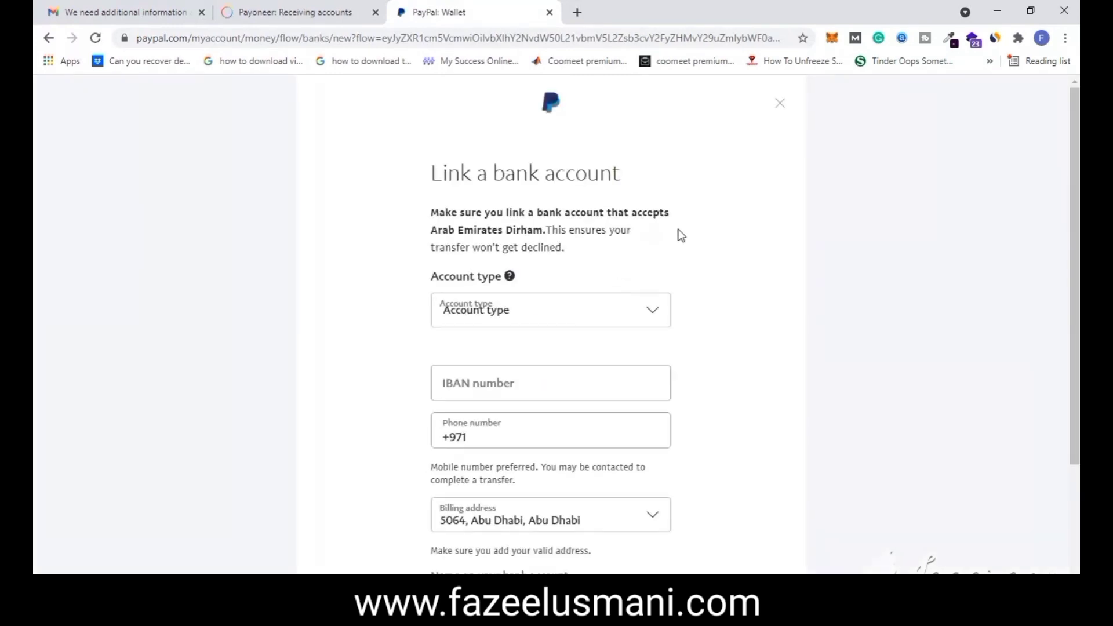
scroll(682, 229, "down", 1)
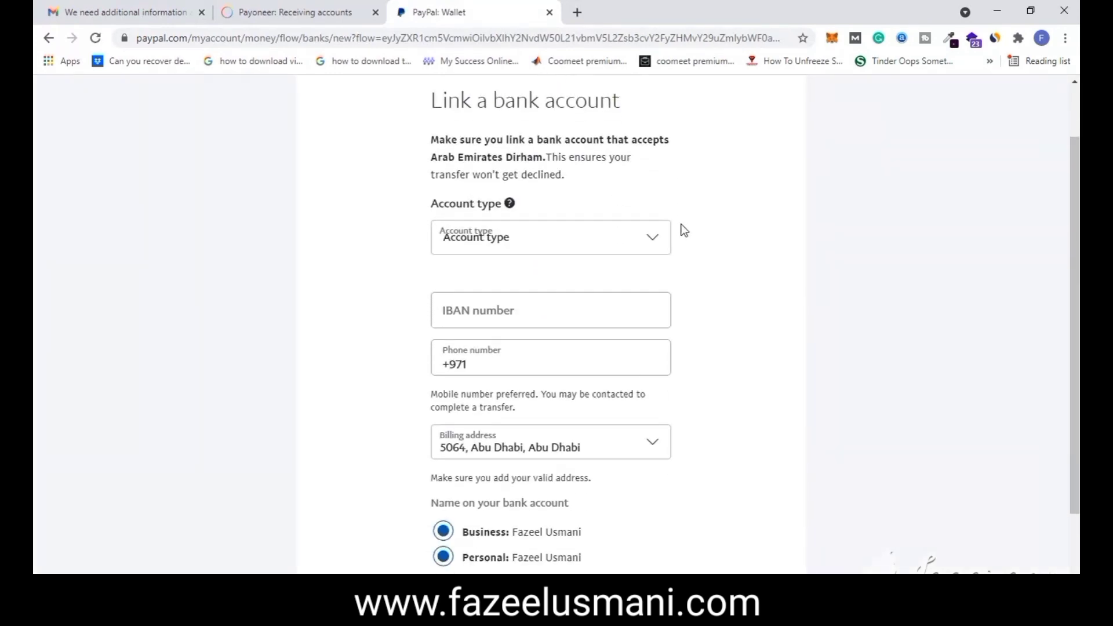
scroll(684, 230, "down", 1)
scroll(683, 230, "down", 1)
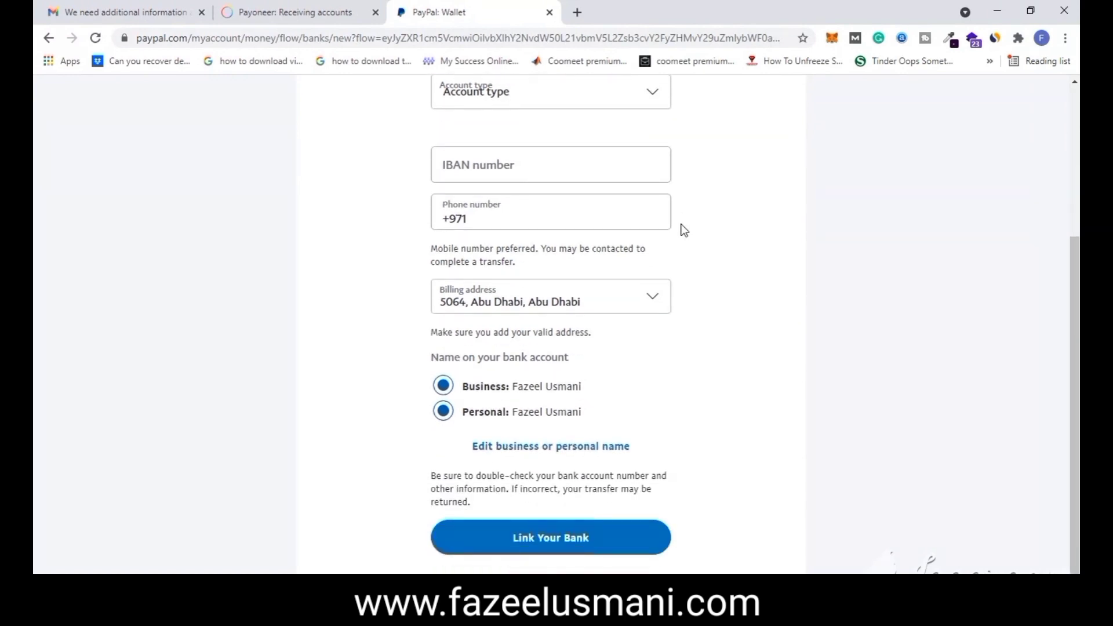
scroll(731, 353, "up", 2)
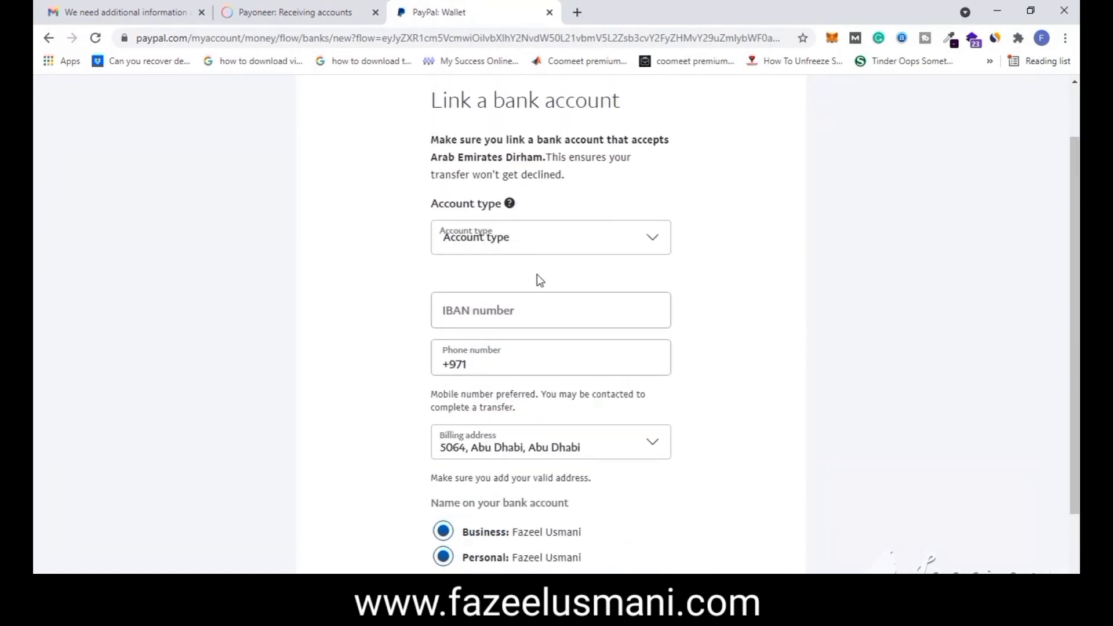
scroll(544, 331, "down", 1)
scroll(539, 360, "up", 1)
left_click(514, 307)
scroll(619, 275, "down", 2)
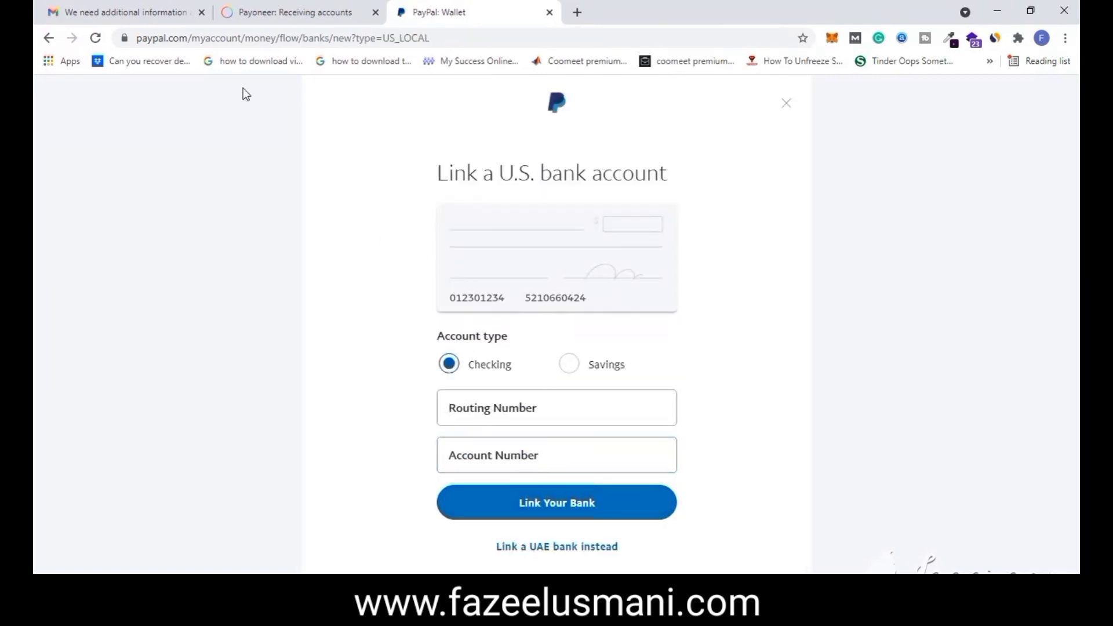
- Open the Payoneer USA receiving account's bank details alongside PayPal's U.S. bank form
left_click(278, 11)
scroll(418, 216, "up", 2)
scroll(426, 222, "down", 4)
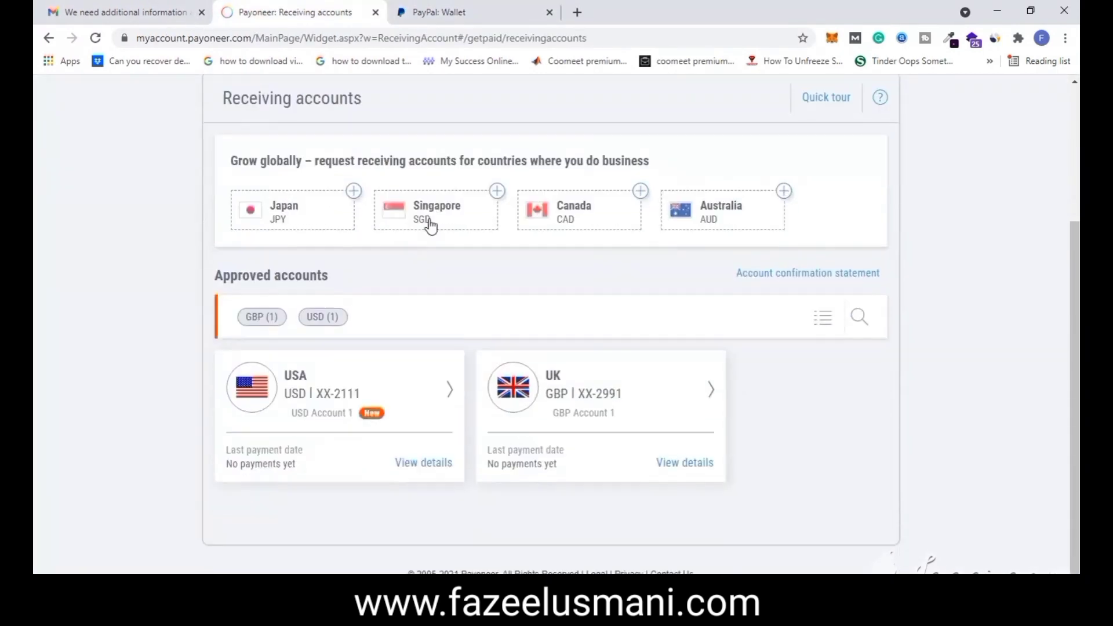
scroll(440, 316, "up", 4)
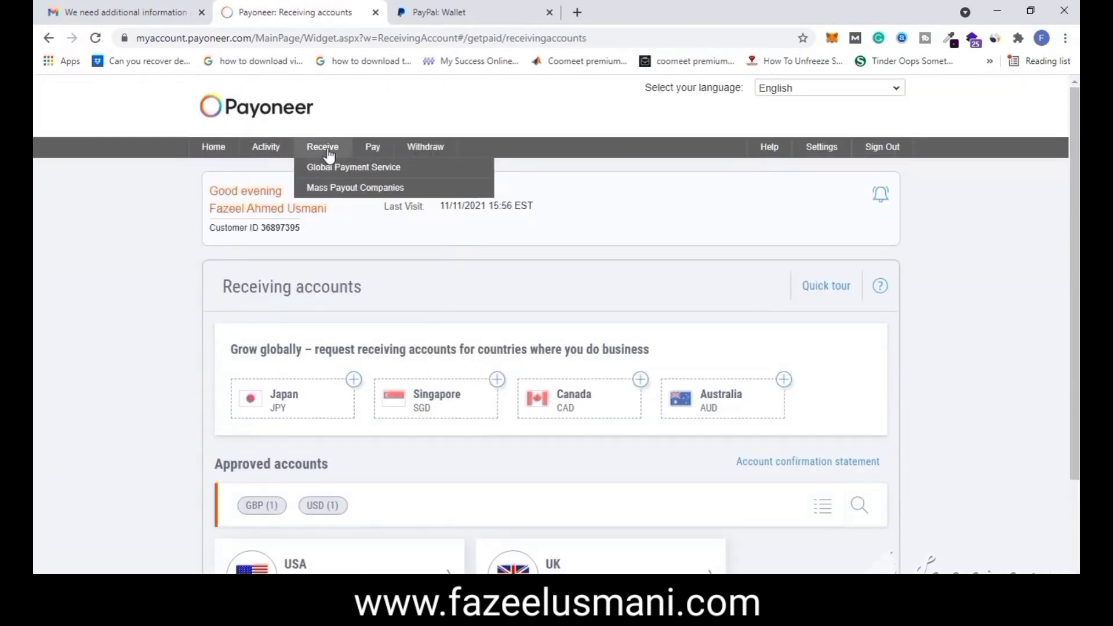
scroll(425, 339, "down", 3)
left_click(374, 430)
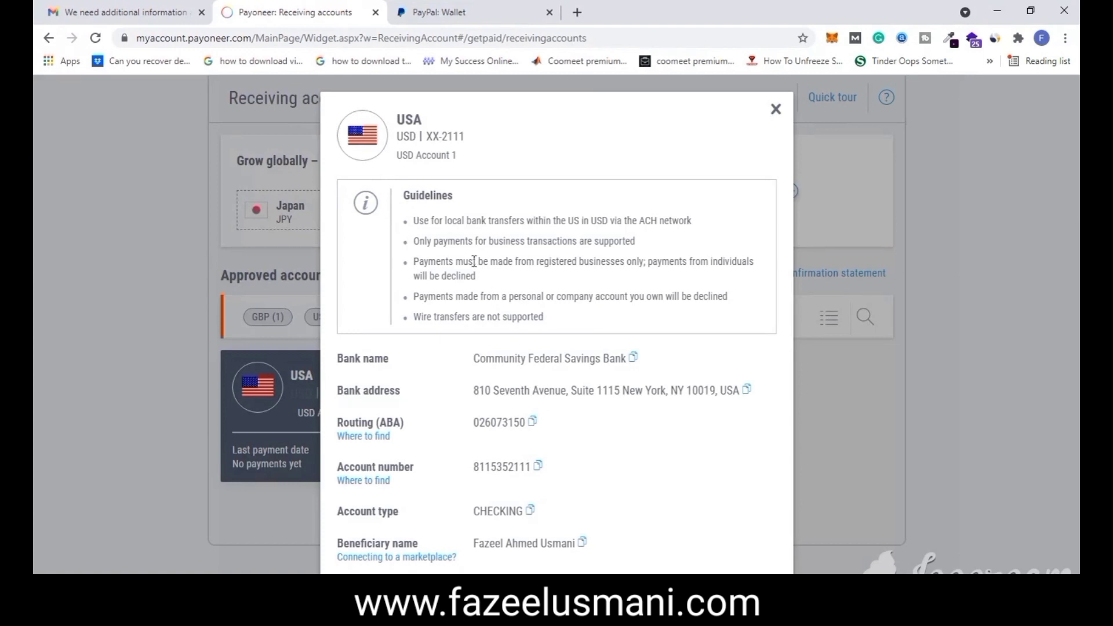
left_click(422, 3)
left_click(311, 3)
left_click(435, 11)
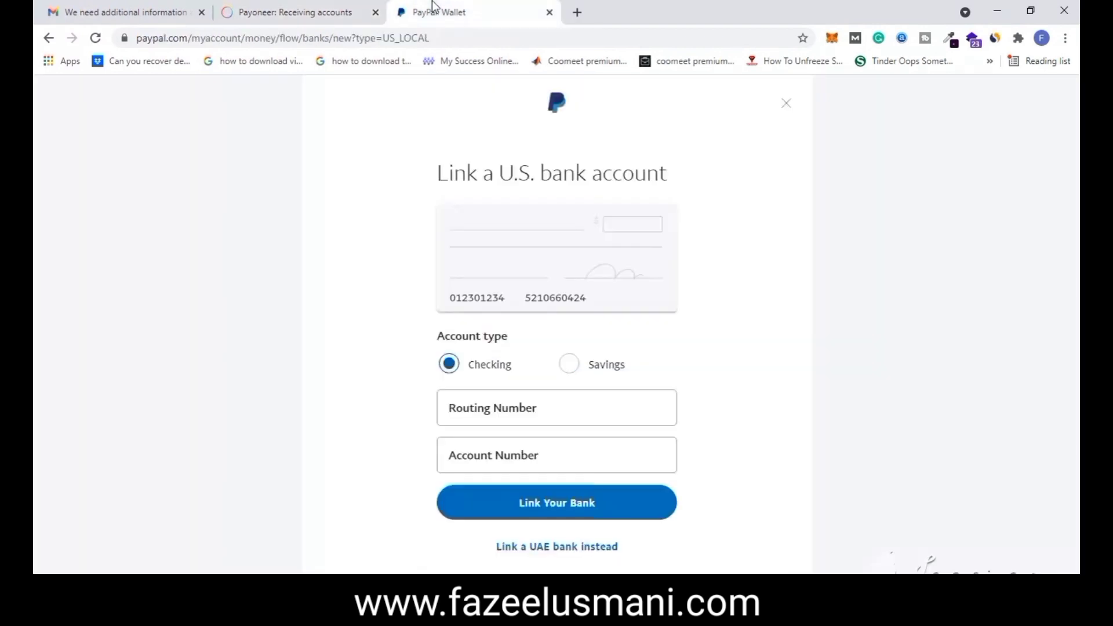
- Copy the Payoneer USA routing number into PayPal's Routing Number field
left_click(375, 3)
left_click(532, 421)
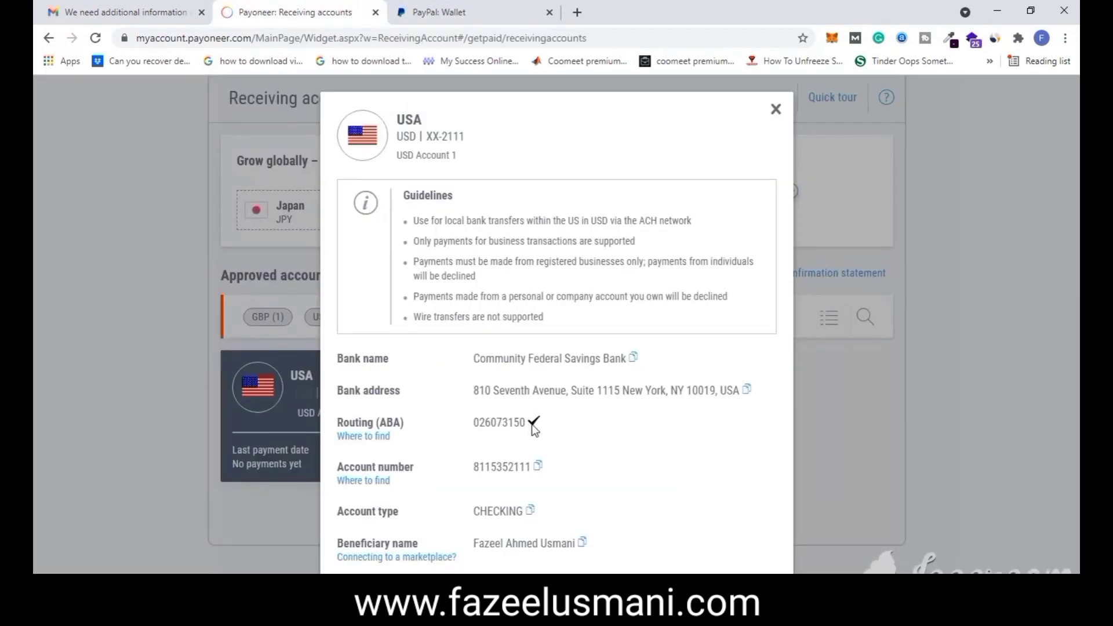
left_click(493, 12)
left_click(497, 407)
right_click(497, 407)
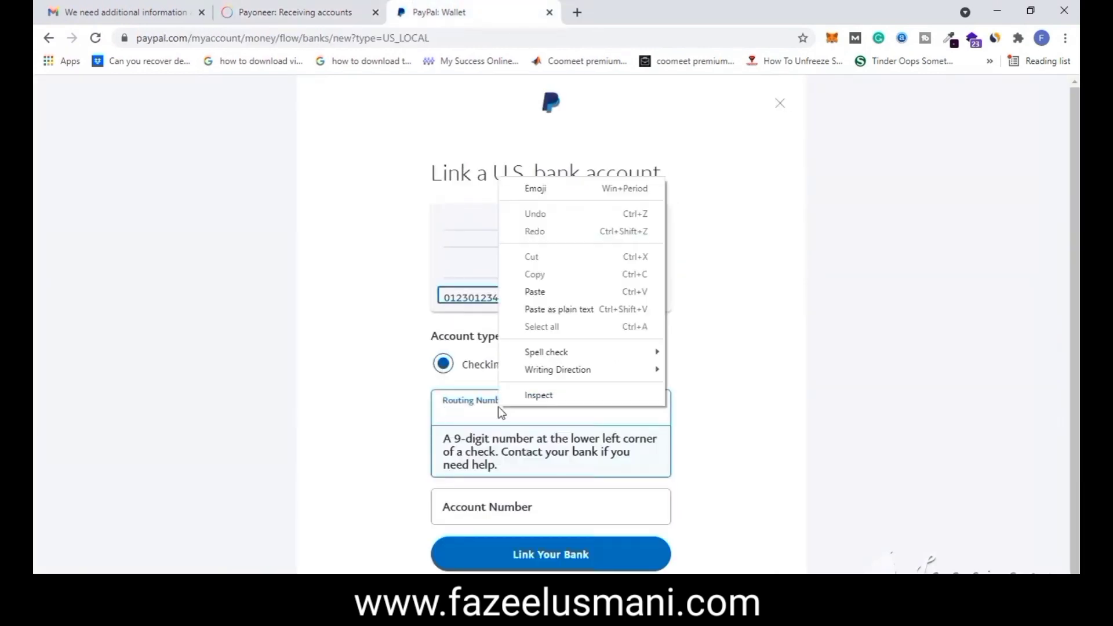
left_click(548, 293)
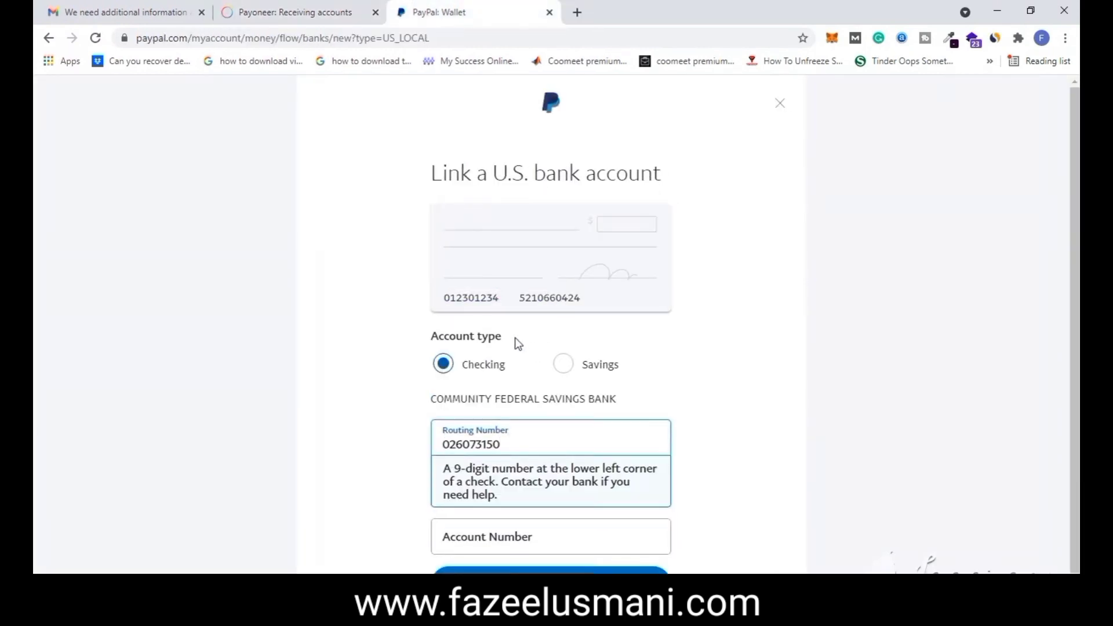
- Paste the Payoneer USA account number into PayPal and submit the bank link
left_click(328, 8)
left_click(537, 467)
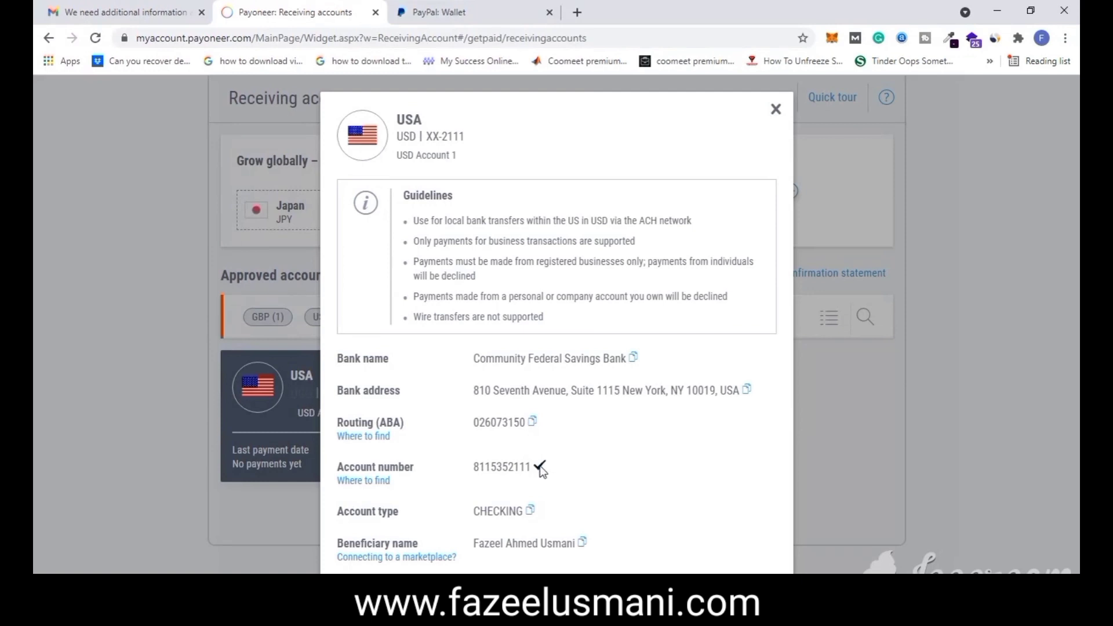
left_click(458, 12)
left_click(502, 528)
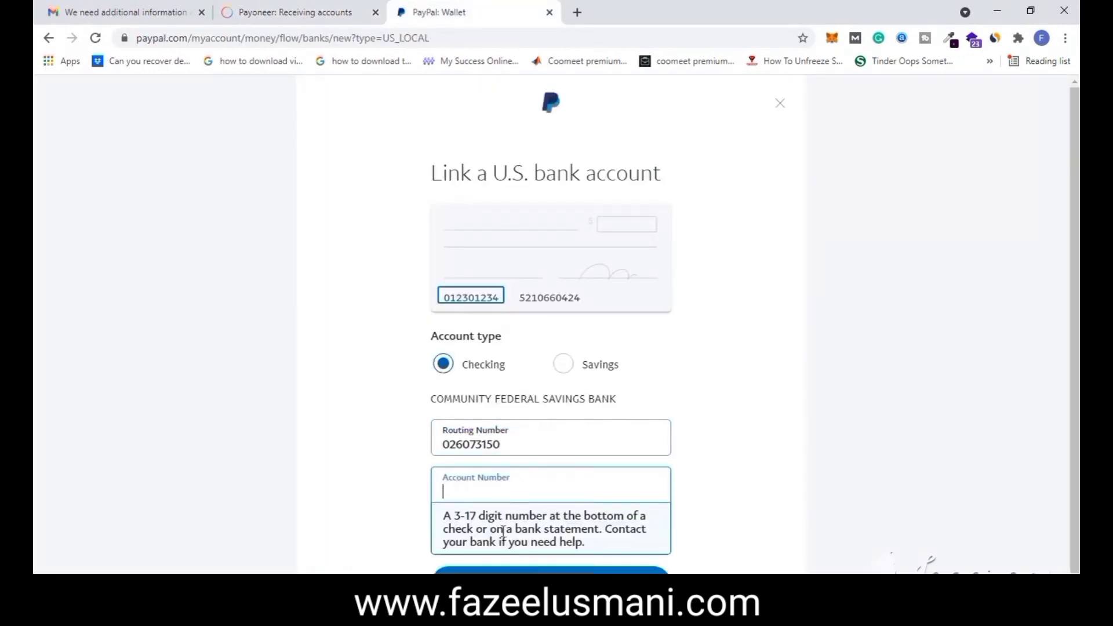
right_click(509, 499)
left_click(577, 382)
scroll(578, 391, "down", 2)
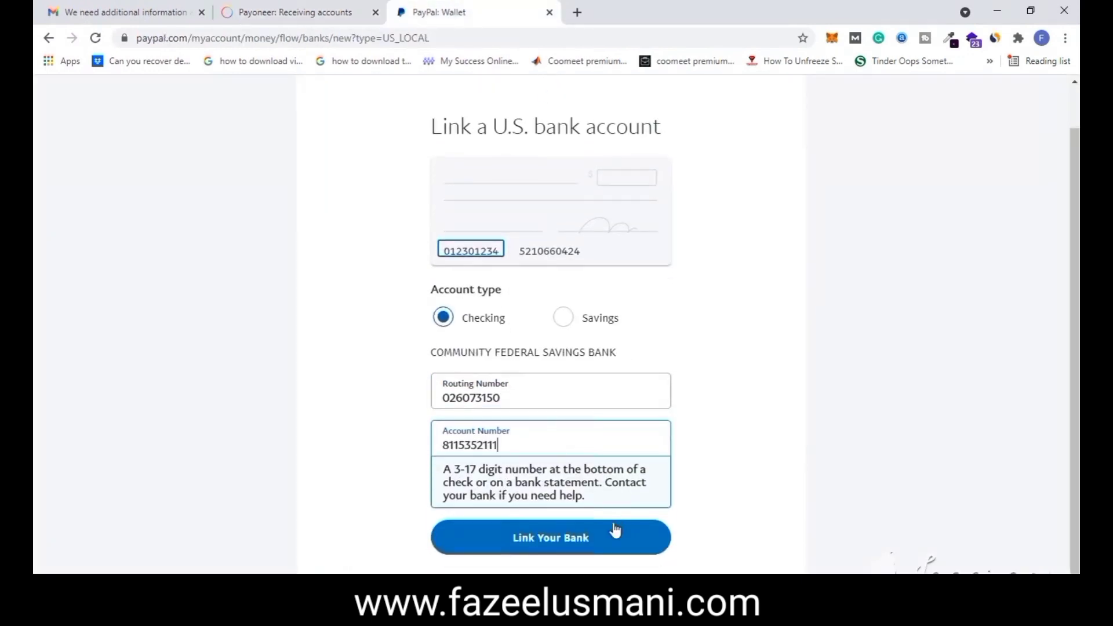
left_click(567, 533)
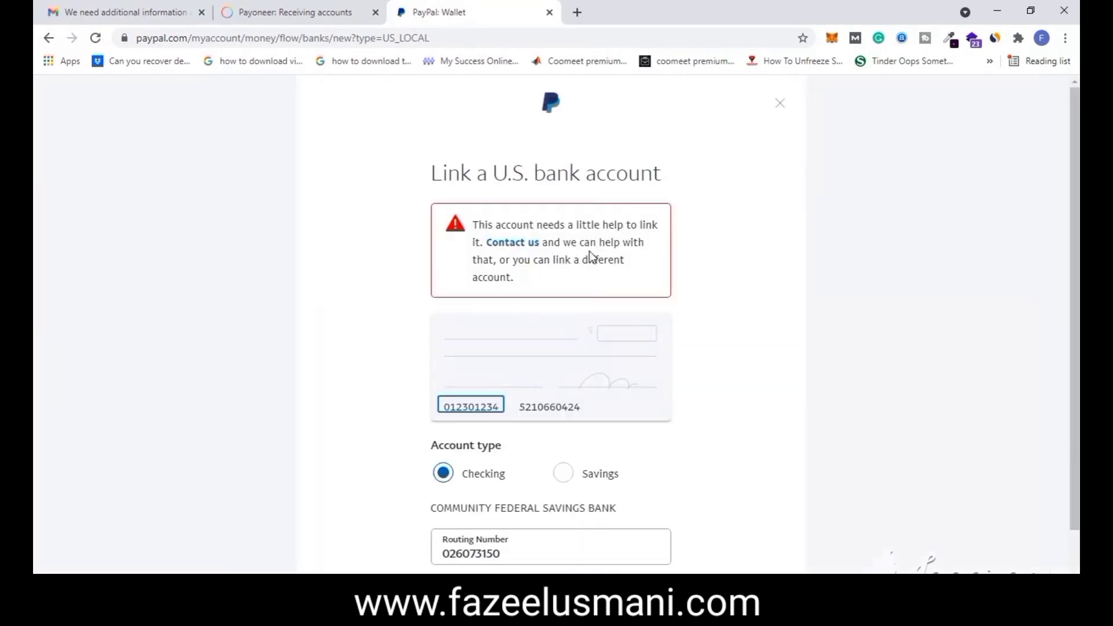
- Go to the Banks & Cards page listing Community Federal Savings Bank
scroll(639, 320, "down", 2)
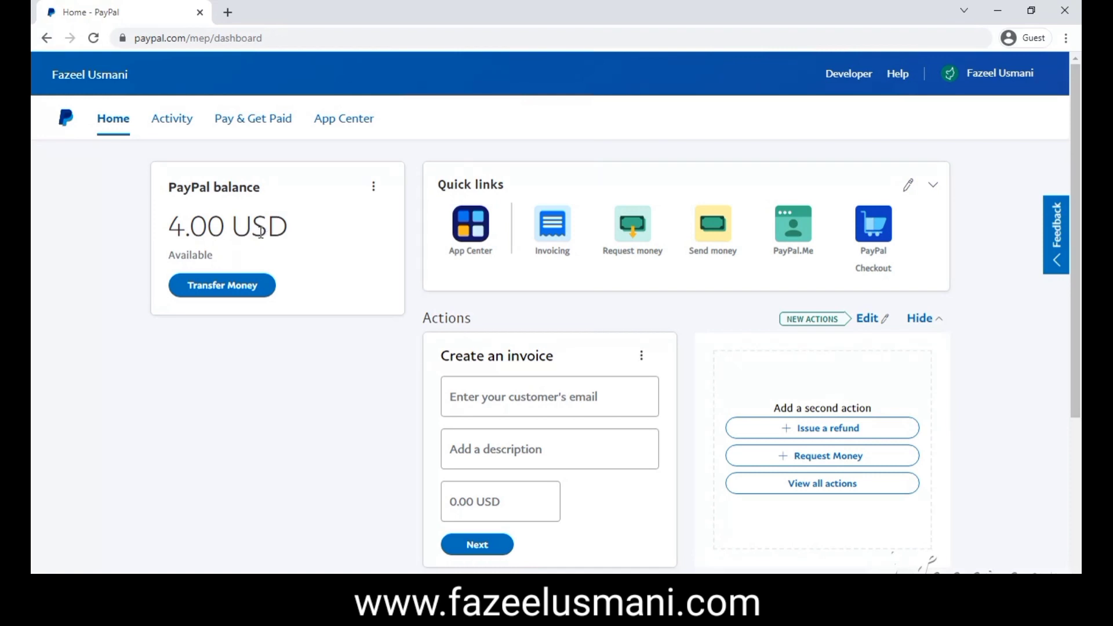
scroll(263, 243, "down", 1)
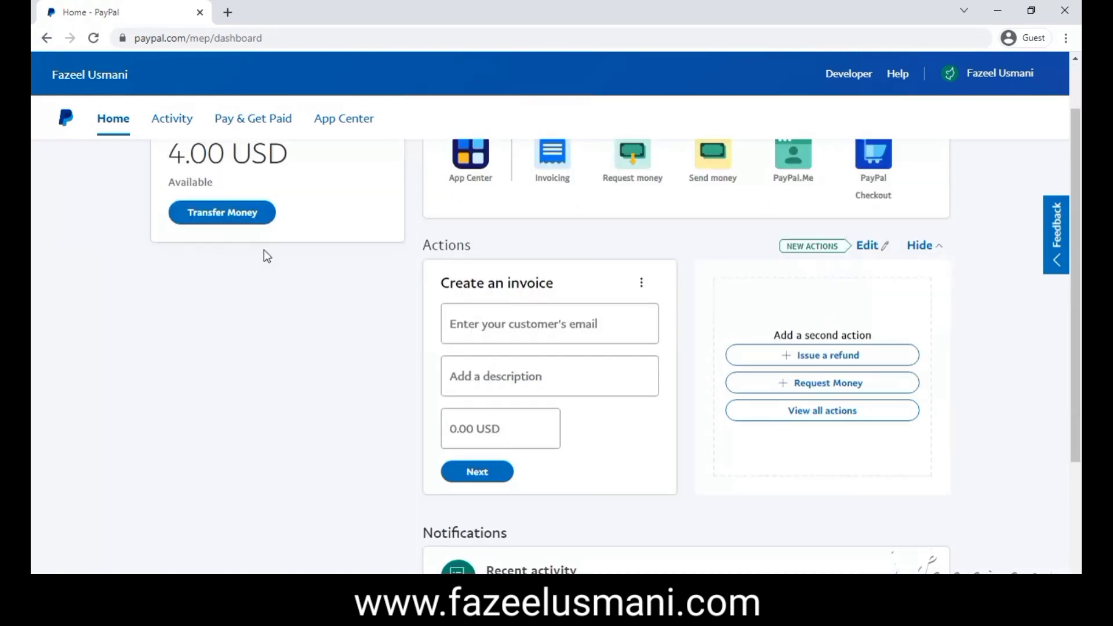
scroll(267, 256, "up", 1)
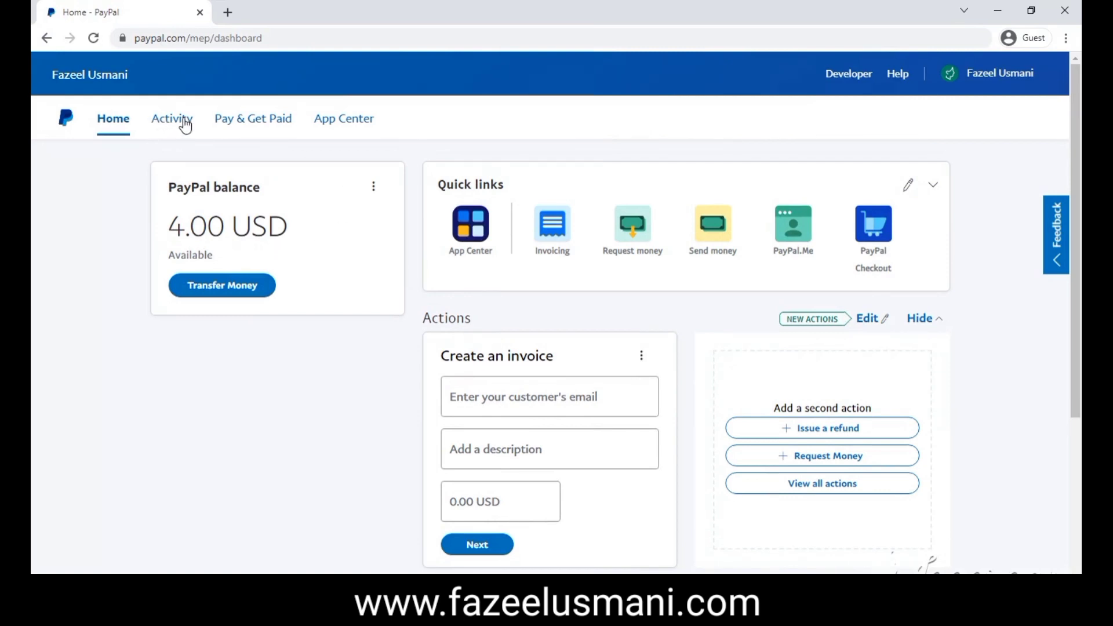
left_click(162, 217)
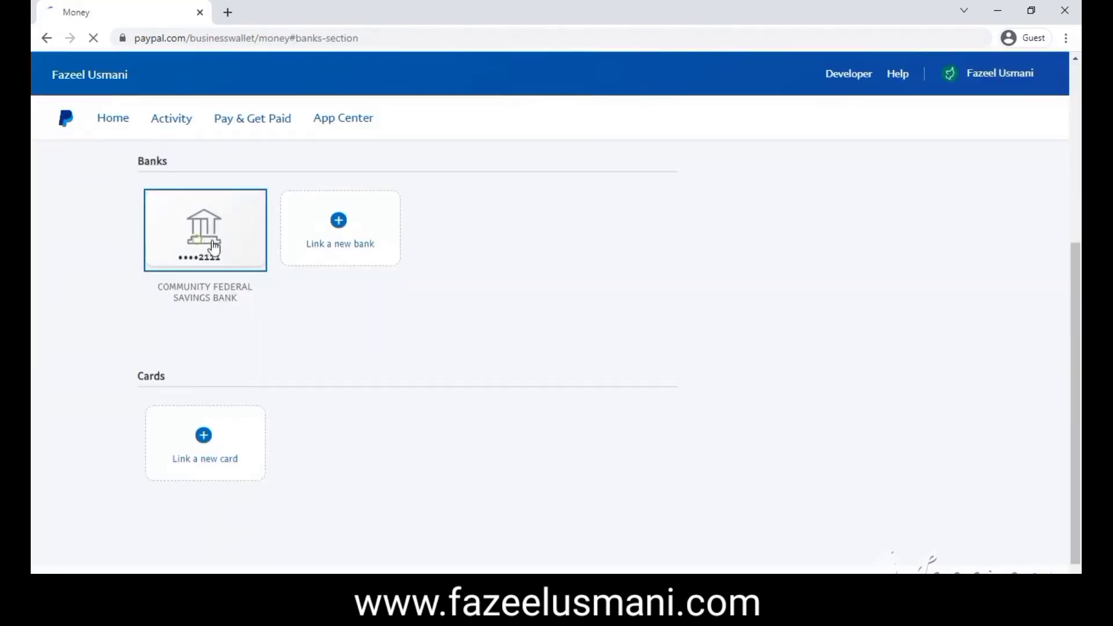
- View the Community Federal Savings Bank details and check the account's last four digits
left_click(250, 252)
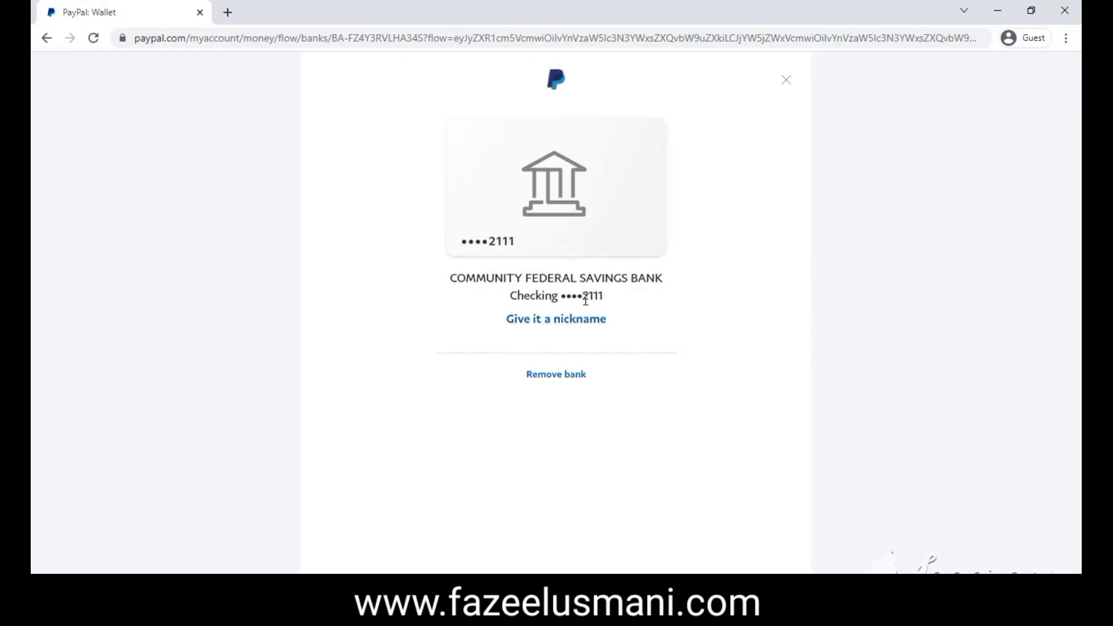
left_click_drag(585, 300, 604, 297)
left_click(605, 300)
- Return to the Home dashboard and check the 4.00 USD balance
left_click(786, 82)
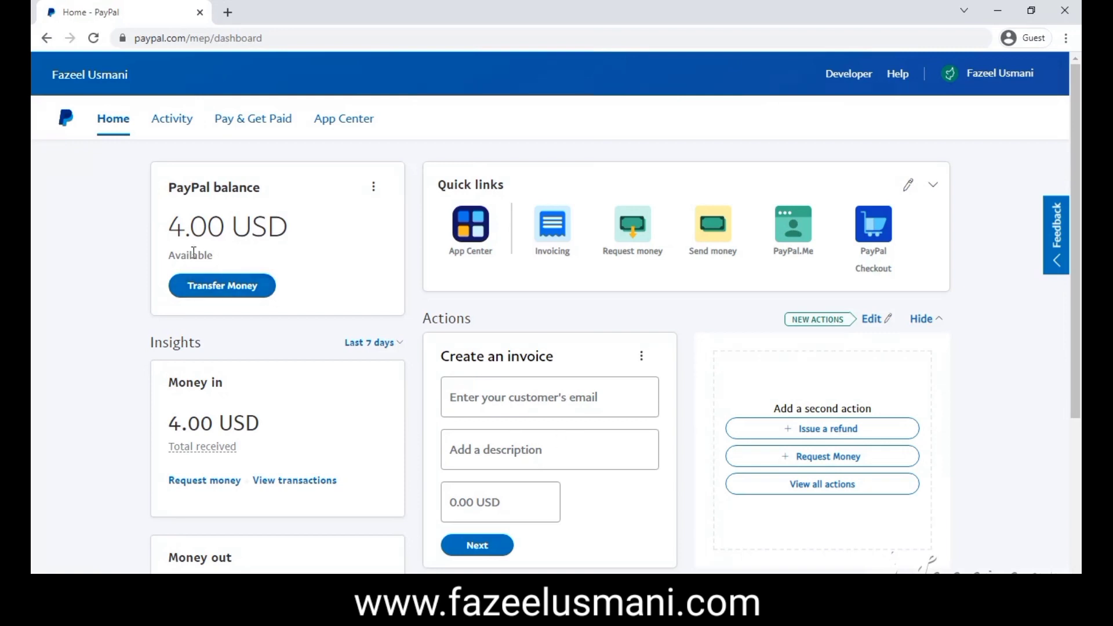
left_click_drag(175, 230, 276, 231)
left_click(273, 231)
- Search 'fazeel usmani' in a new tab to reach fazeelusmani.com, then return to PayPal
key("ctrl+t")
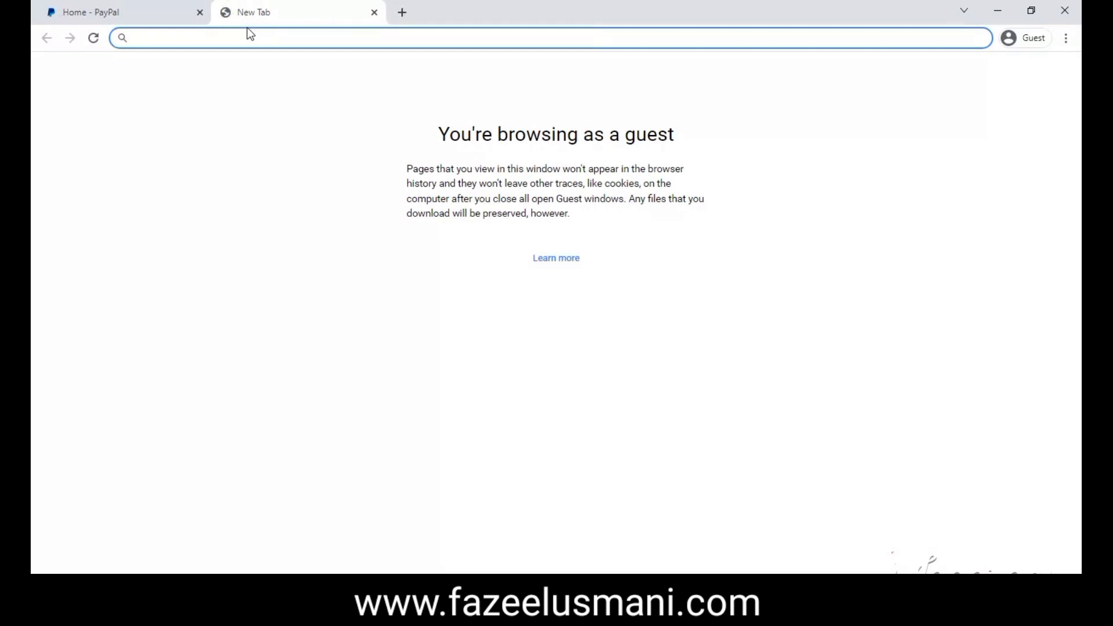
type("fazeel")
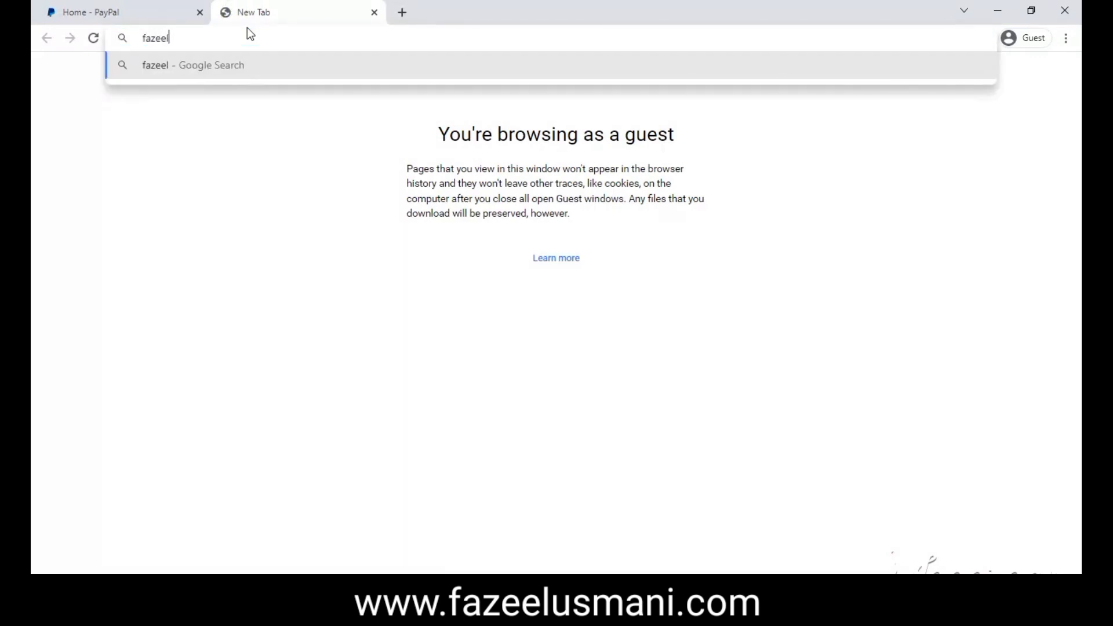
type(" usmani")
key("Return")
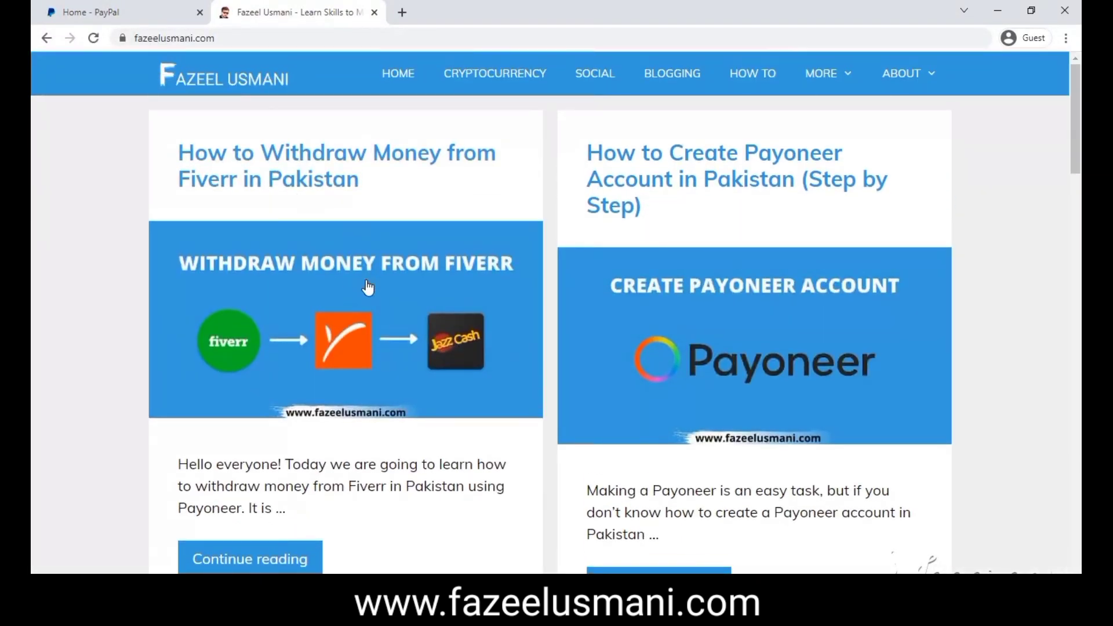
left_click(96, 12)
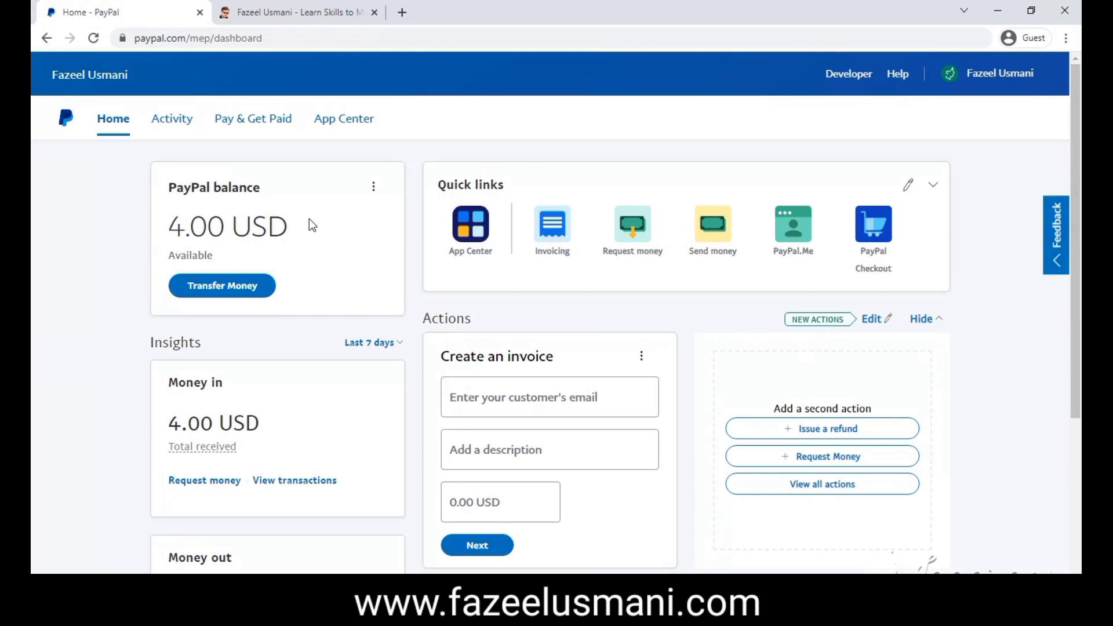
scroll(295, 277, "down", 1)
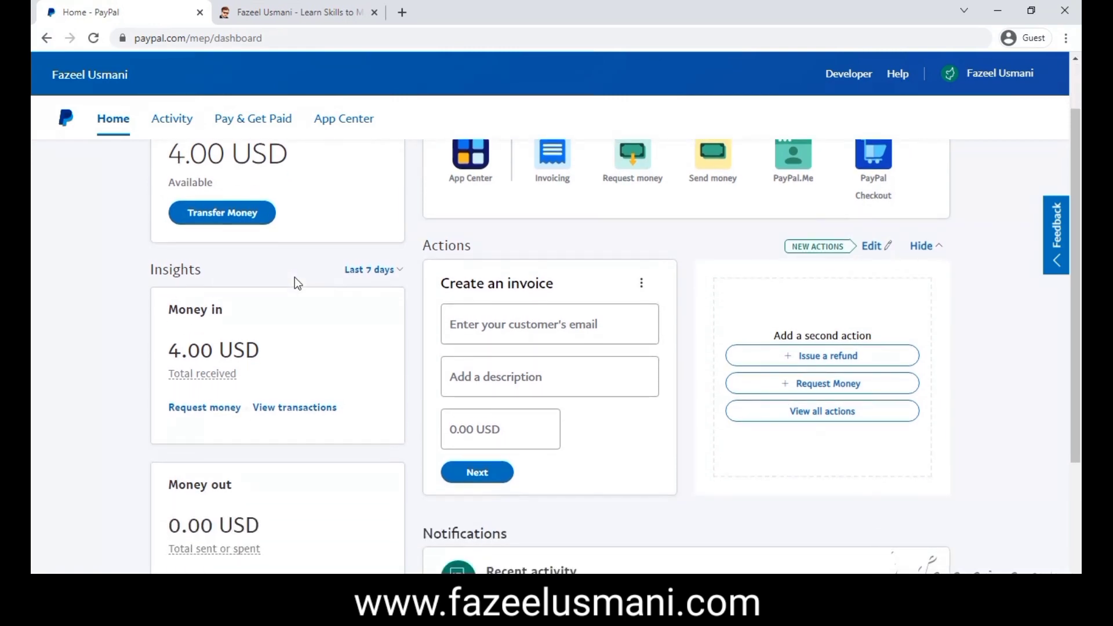
scroll(295, 277, "up", 1)
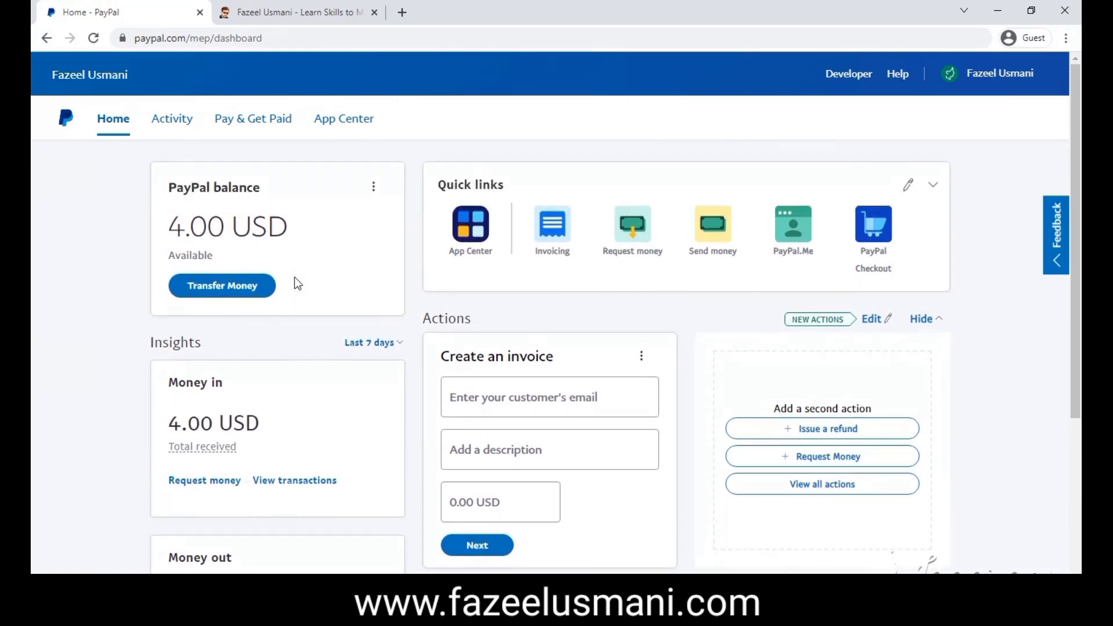